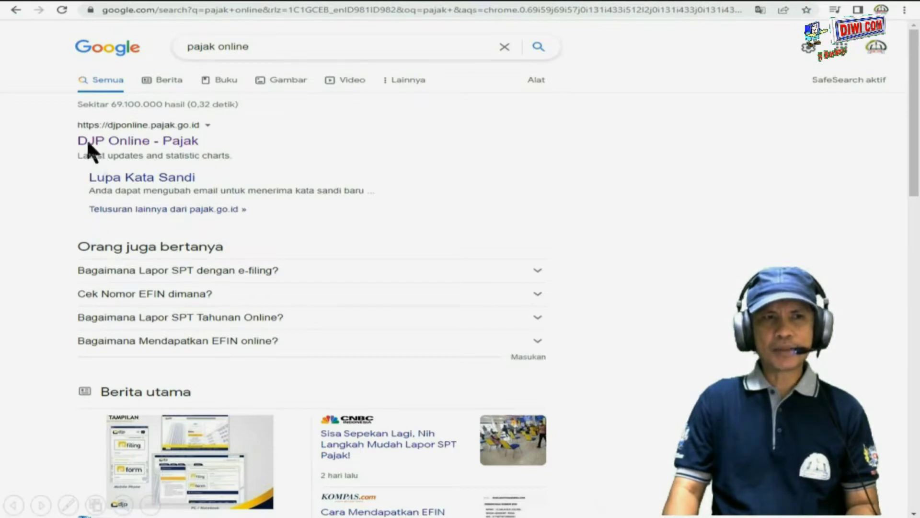
Open the DJP Online - Pajak search result and dismiss its e-form announcement popup.
{"action": "left_click", "coordinate": [113, 144]}
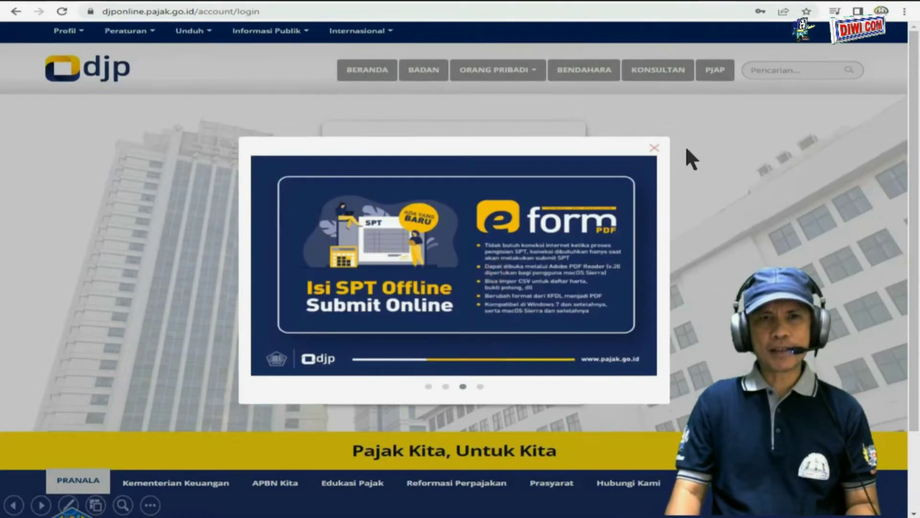
{"action": "left_click", "coordinate": [655, 147]}
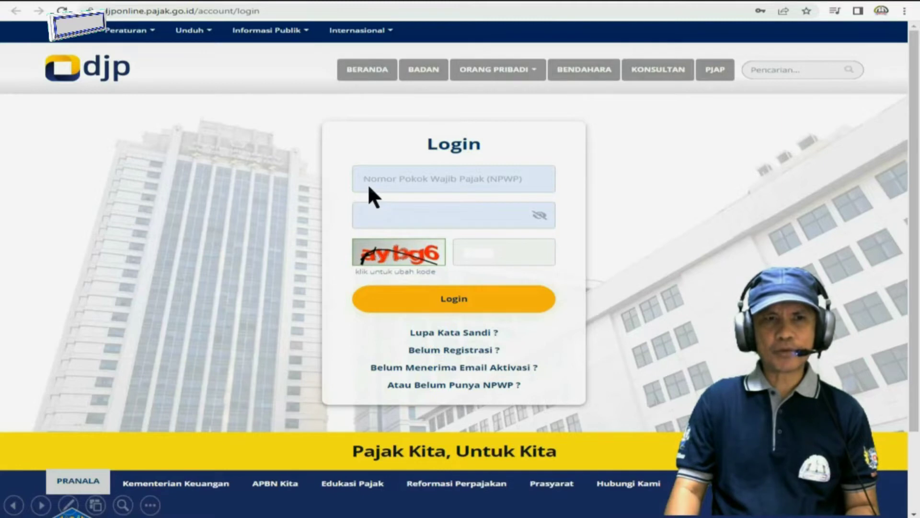
Log in to DJP Online with the taxpayer's NPWP, account password and the captcha code.
{"action": "left_click", "coordinate": [408, 182]}
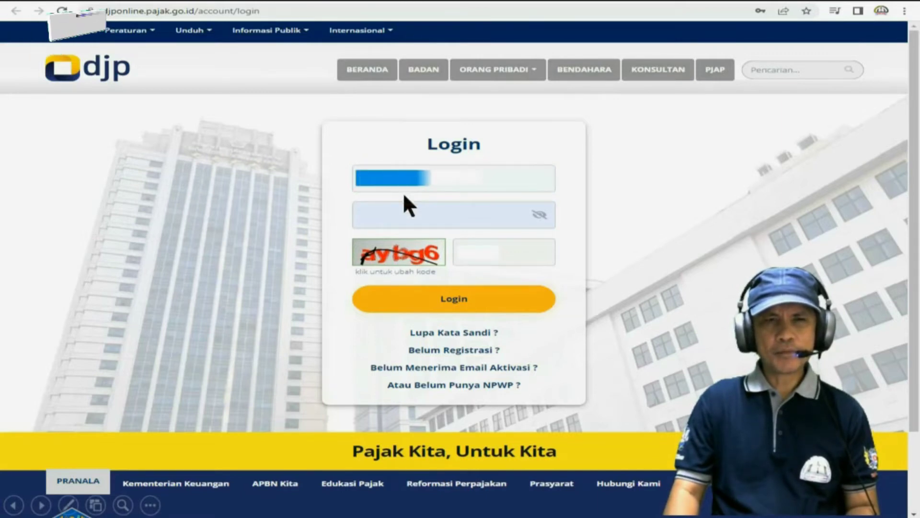
{"action": "left_click", "coordinate": [394, 215]}
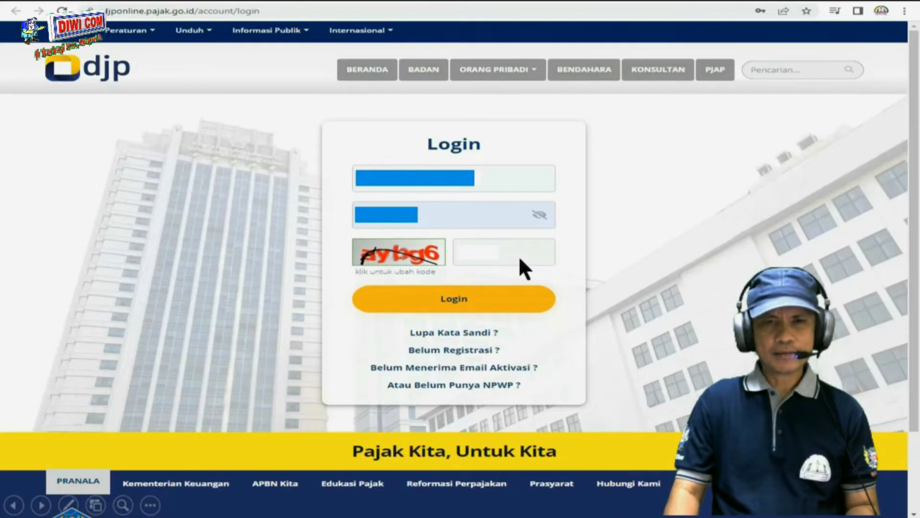
{"action": "type", "text": "aybg6"}
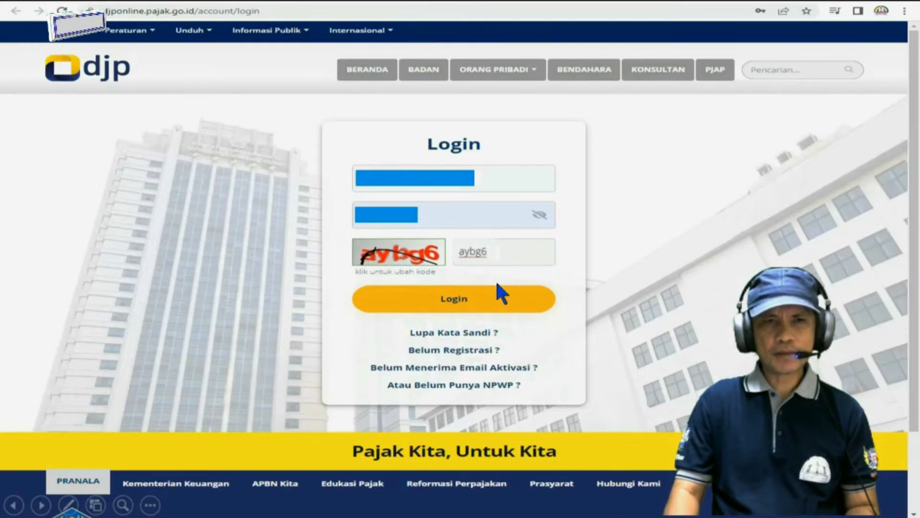
{"action": "left_click", "coordinate": [470, 301]}
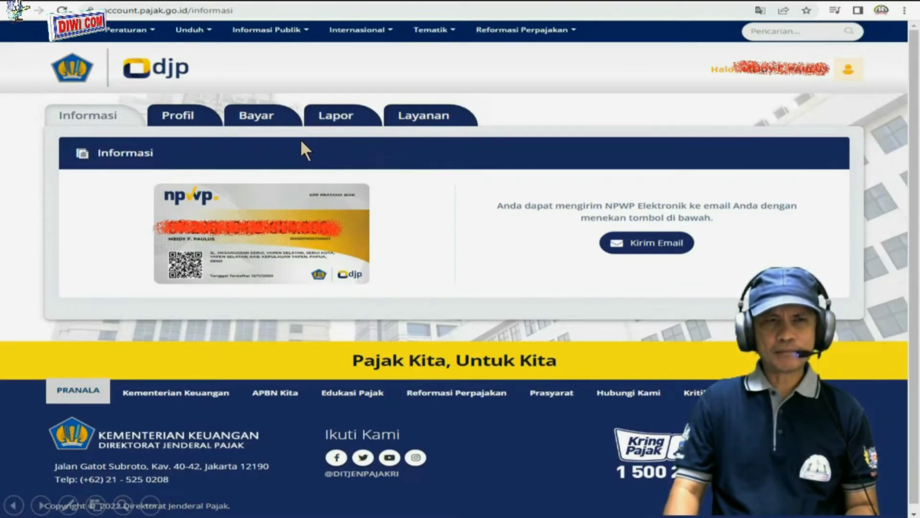
Go to the Lapor section and choose the e-Form PDF option for filing the SPT.
{"action": "left_click", "coordinate": [334, 118]}
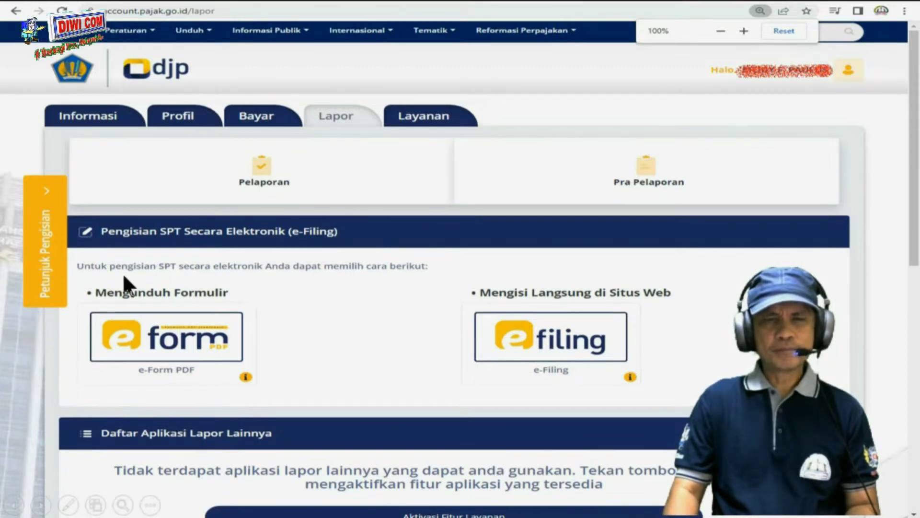
{"action": "left_click", "coordinate": [165, 341]}
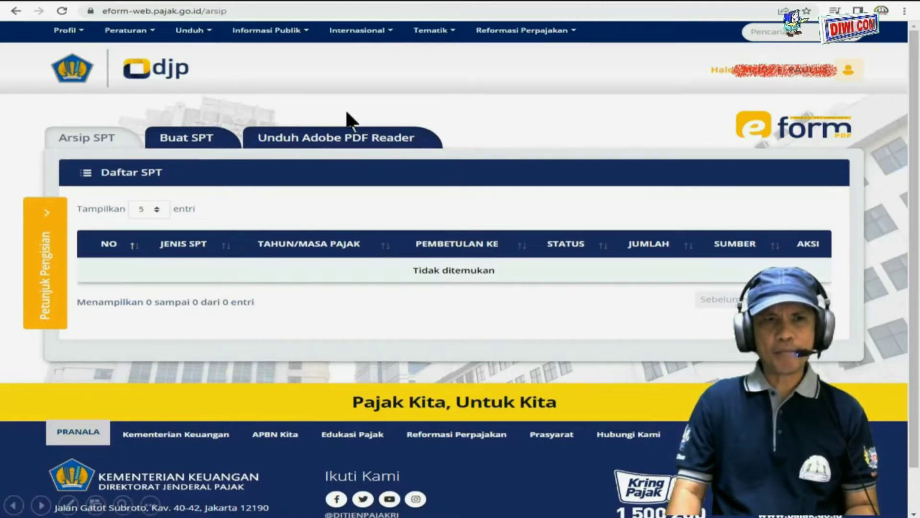
From the Unduh Adobe PDF Reader tab, go to Adobe's Acrobat Reader DC download page.
{"action": "left_click", "coordinate": [291, 146]}
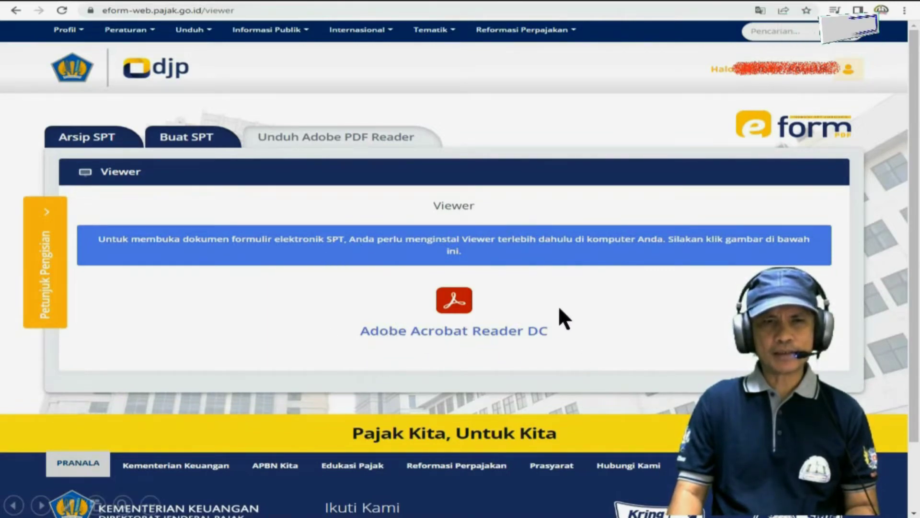
{"action": "left_click", "coordinate": [454, 300]}
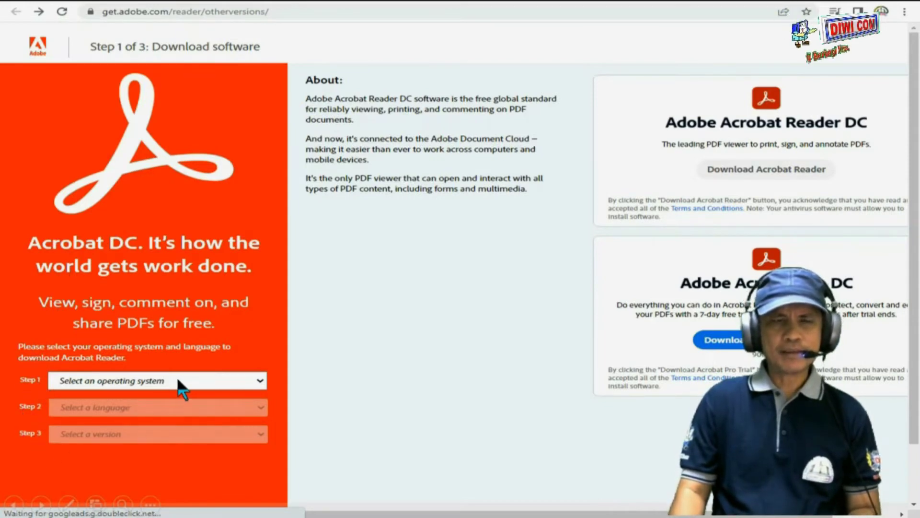
Select Windows 10, English, and Reader DC 2022.001.20085 English for Windows for the download.
{"action": "left_click", "coordinate": [218, 381]}
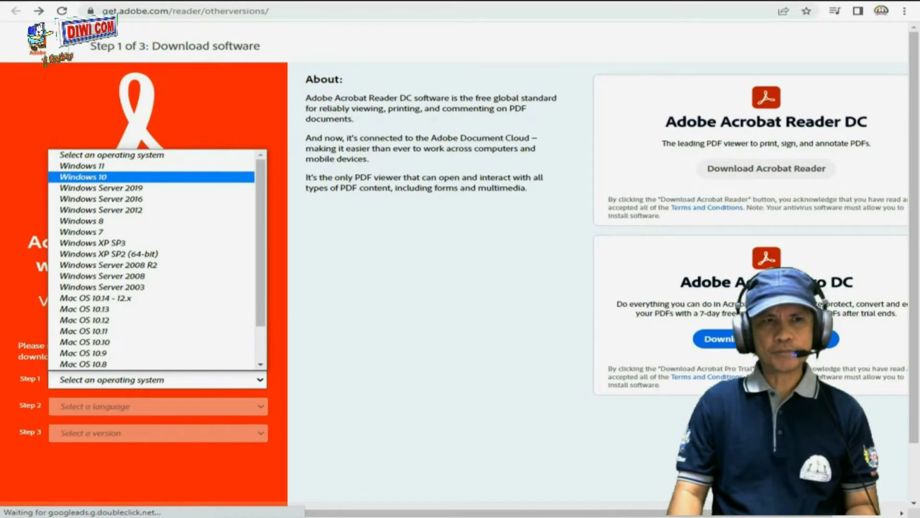
{"action": "left_click", "coordinate": [123, 179]}
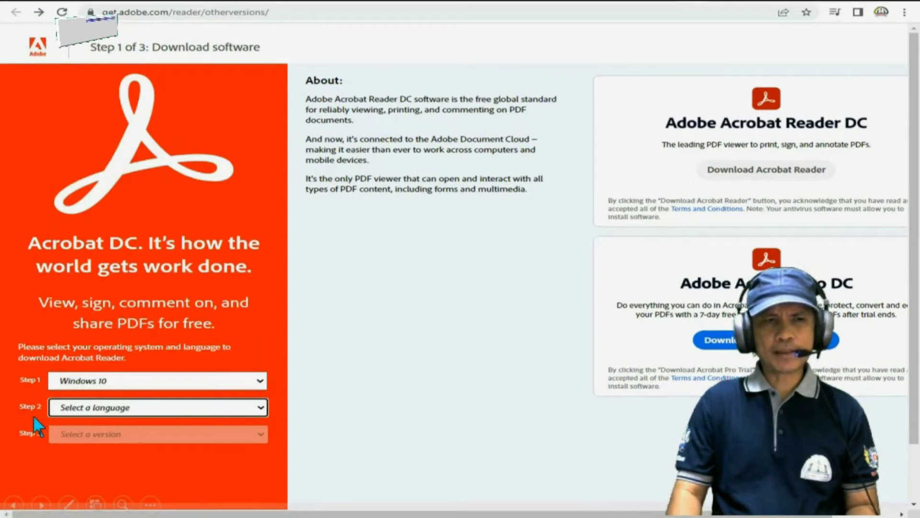
{"action": "left_click", "coordinate": [158, 412]}
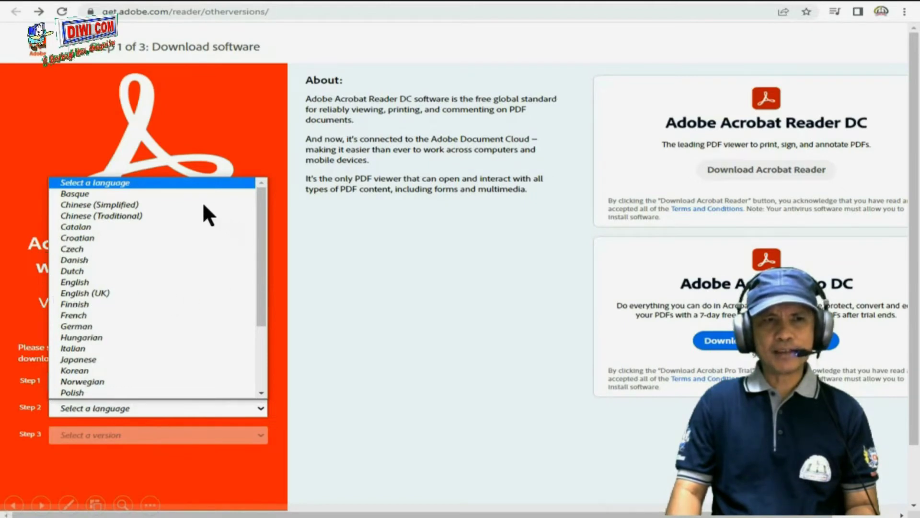
{"action": "left_click", "coordinate": [82, 282]}
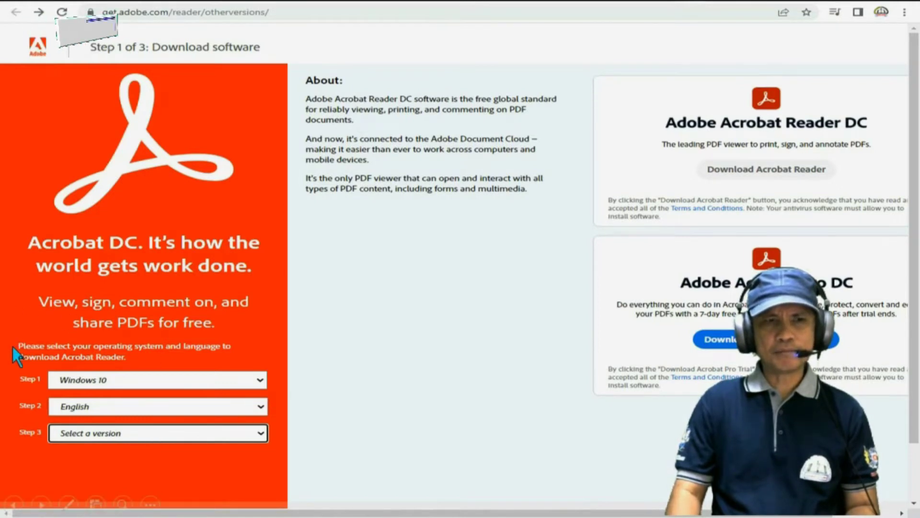
{"action": "left_click", "coordinate": [116, 434]}
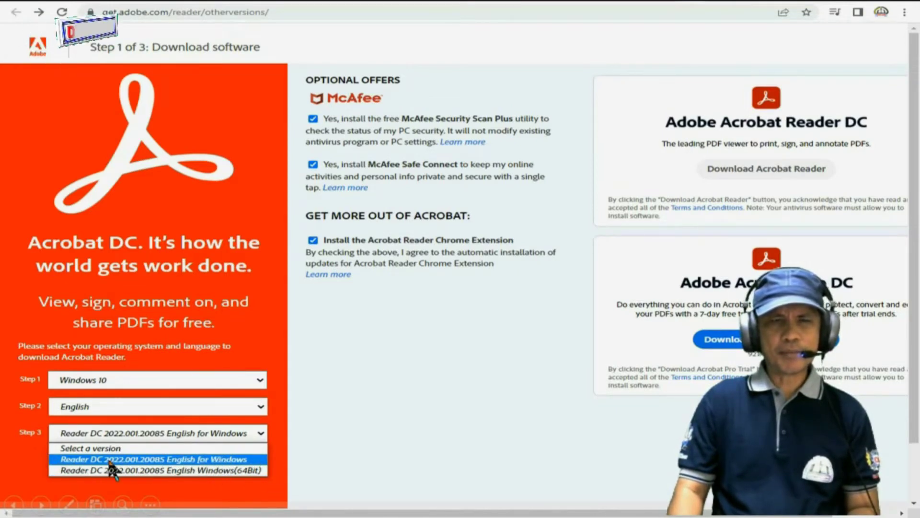
{"action": "left_click", "coordinate": [239, 459]}
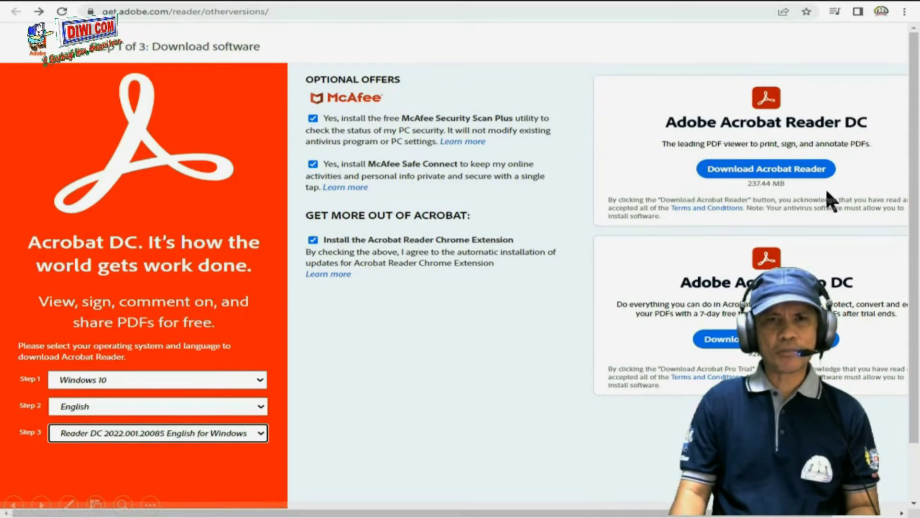
Download the Acrobat Reader DC installer file (237.44 MB).
{"action": "left_click", "coordinate": [731, 169]}
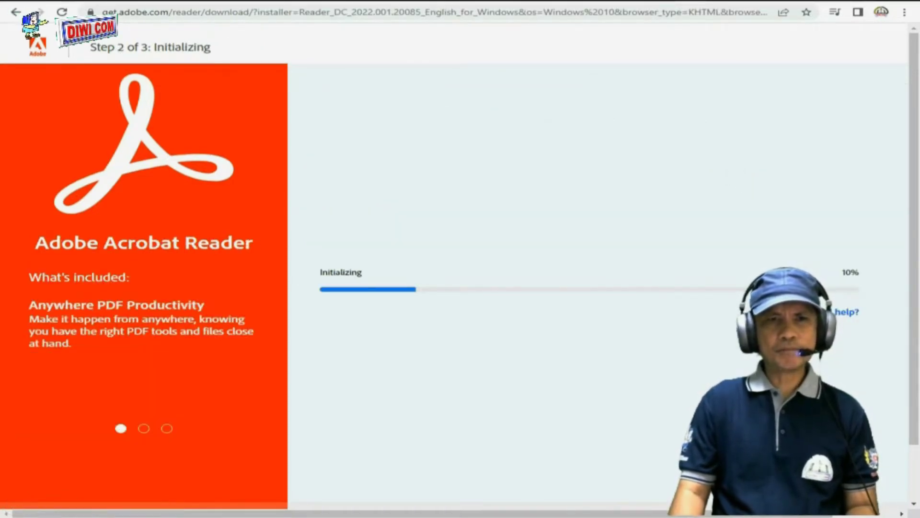
{"action": "left_click", "coordinate": [524, 149]}
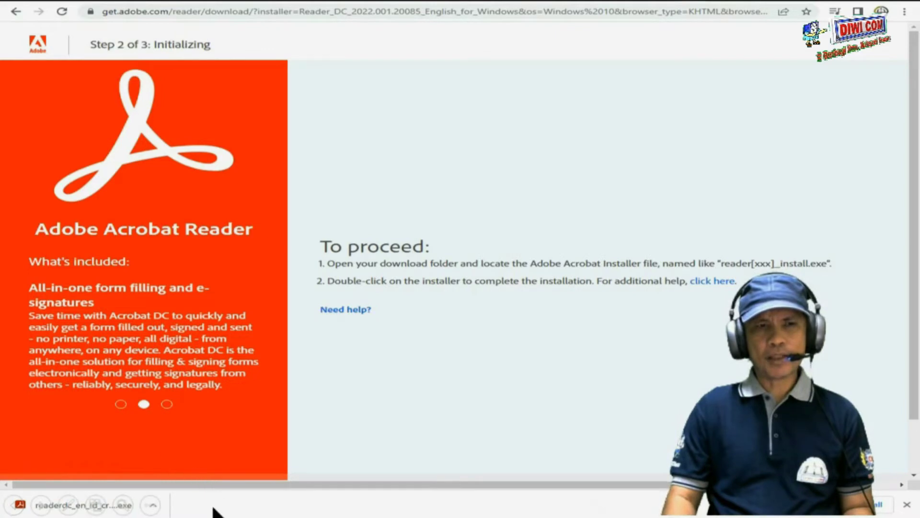
Show the downloaded readerdc installer in its Downloads folder and run it.
{"action": "left_click", "coordinate": [153, 504]}
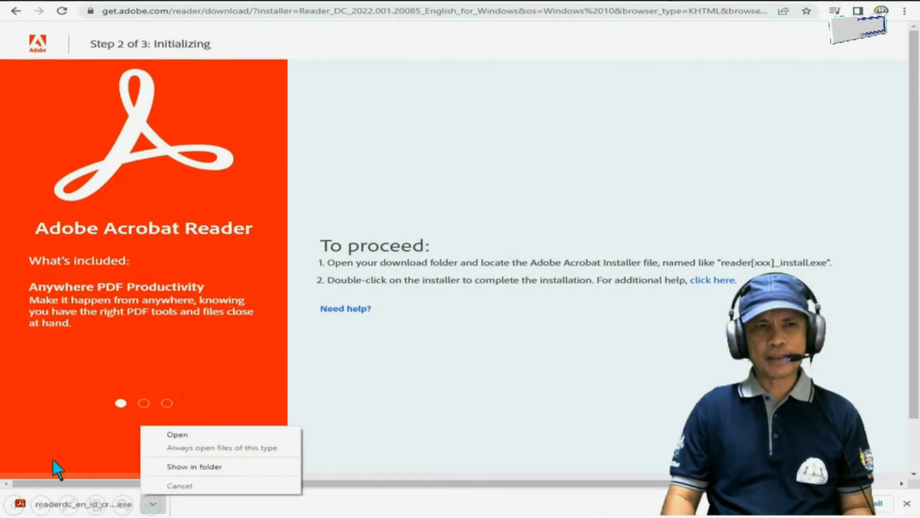
{"action": "left_click", "coordinate": [208, 469]}
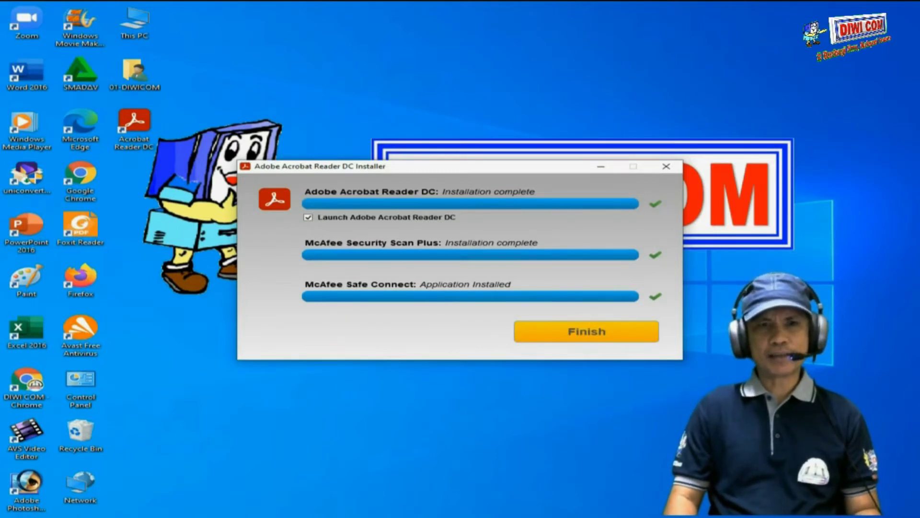
Finish the Acrobat Reader DC installation with 'Launch Adobe Acrobat Reader DC' left checked.
{"action": "left_click", "coordinate": [585, 332]}
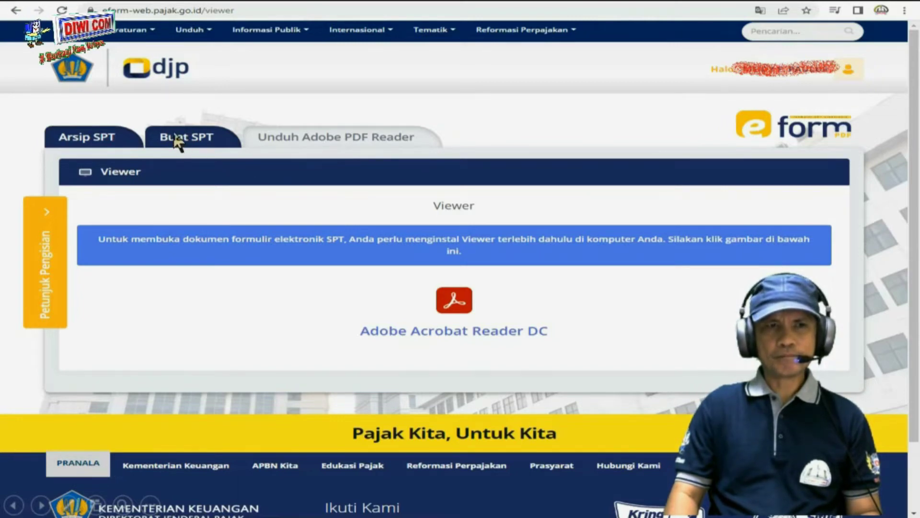
Open the Buat SPT form on the DJP e-Form page.
{"action": "left_click", "coordinate": [176, 141]}
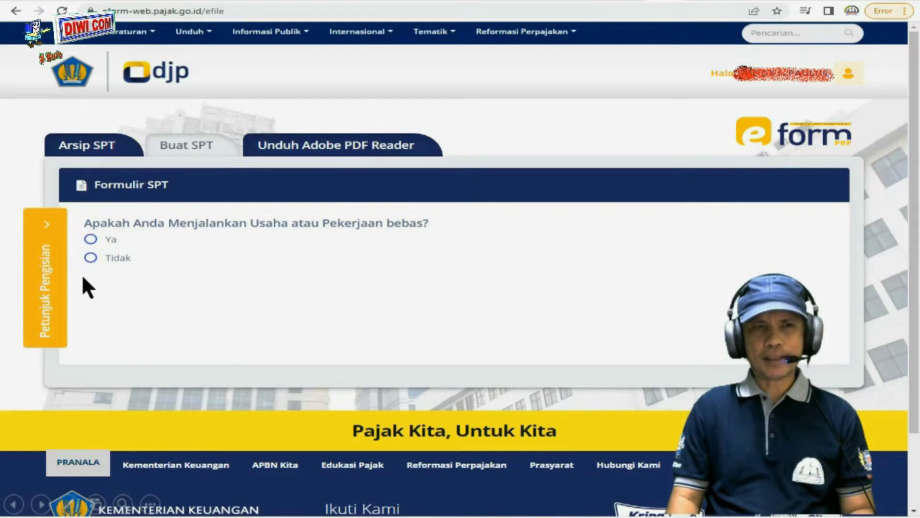
Answer Ya to running a business and open the E-Form SPT Tahunan Orang Pribadi Formulir 1770.
{"action": "left_click", "coordinate": [108, 238]}
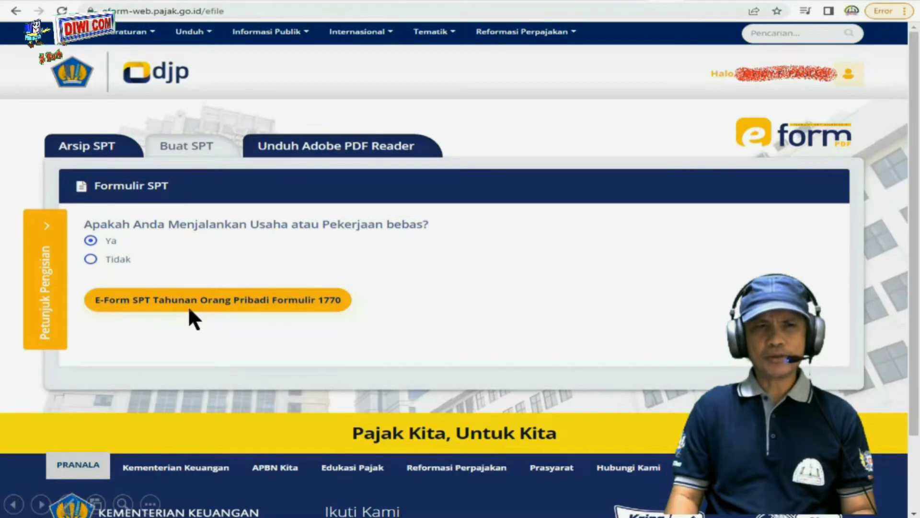
{"action": "left_click", "coordinate": [216, 304]}
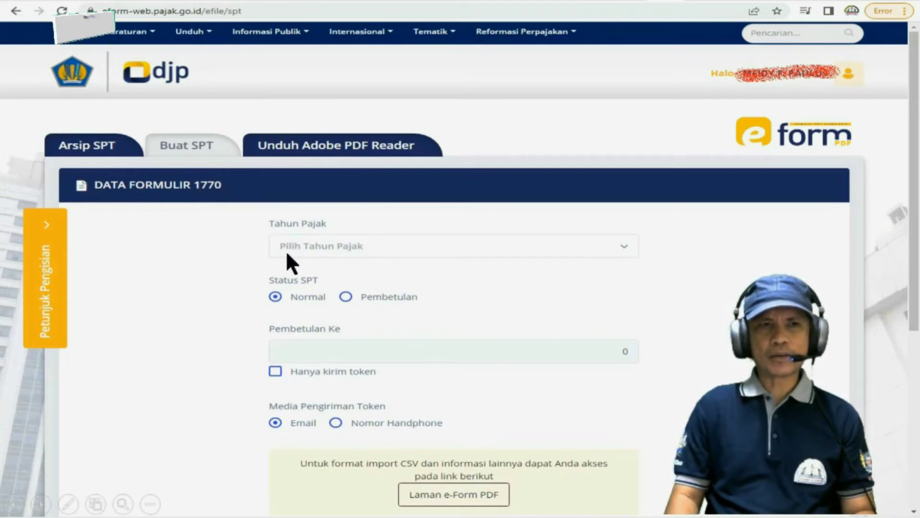
Choose 2021 as the Tahun Pajak for the 1770 form request.
{"action": "left_click", "coordinate": [318, 246]}
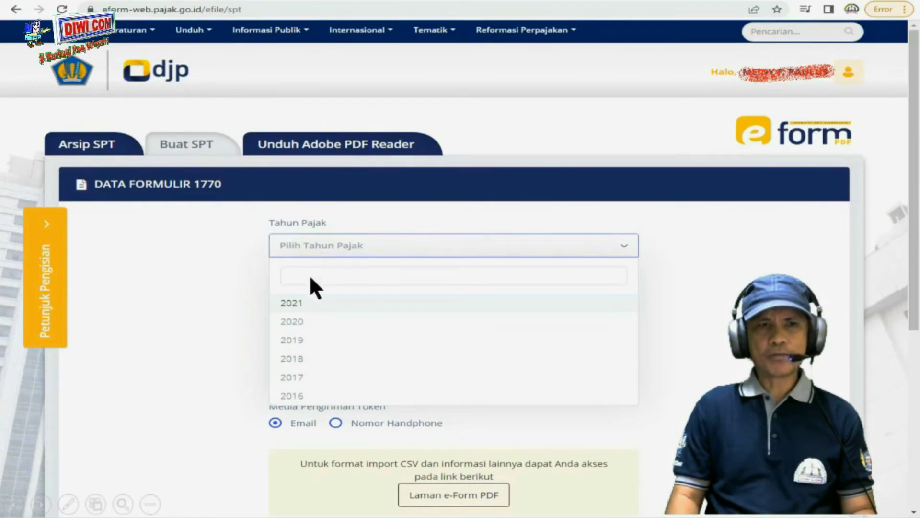
{"action": "left_click", "coordinate": [299, 306]}
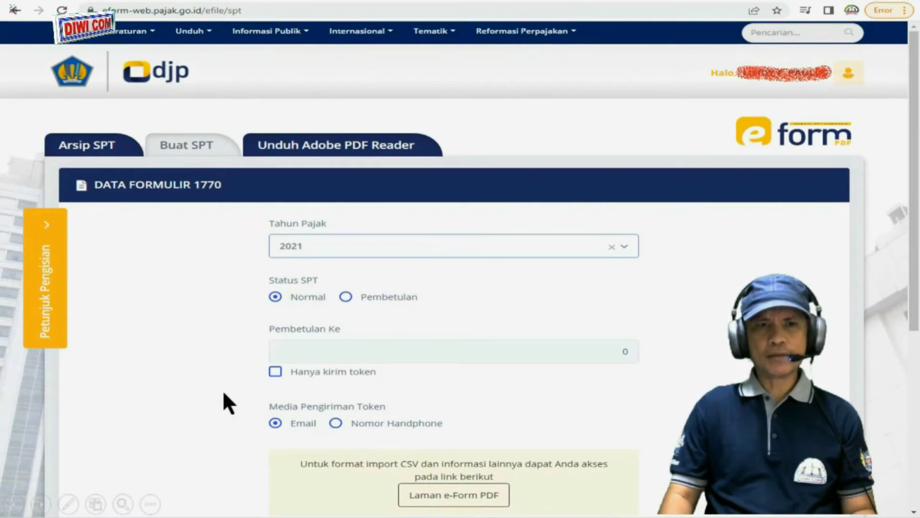
{"action": "scroll", "coordinate": [222, 389], "scroll_direction": "down", "scroll_amount": 5}
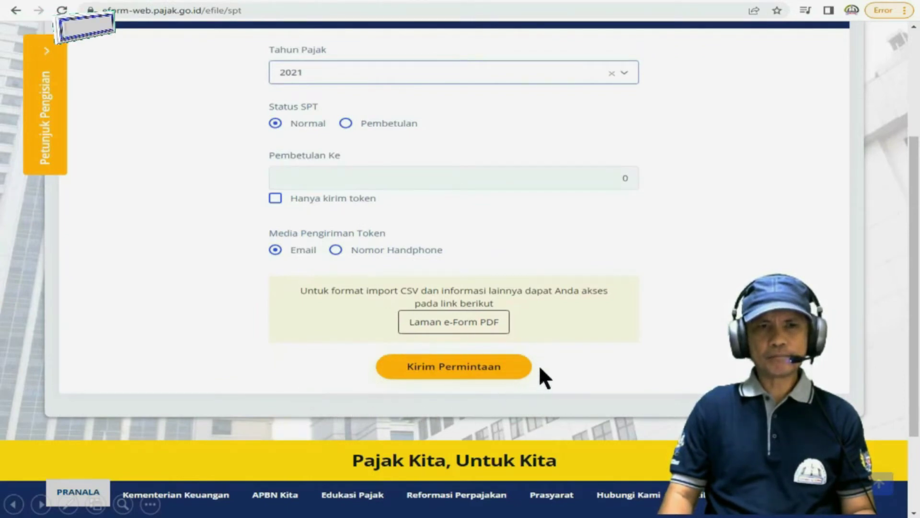
Send the 2021 form request, dismiss the Sukses message, and show the downloaded PDF in its folder.
{"action": "left_click", "coordinate": [451, 370]}
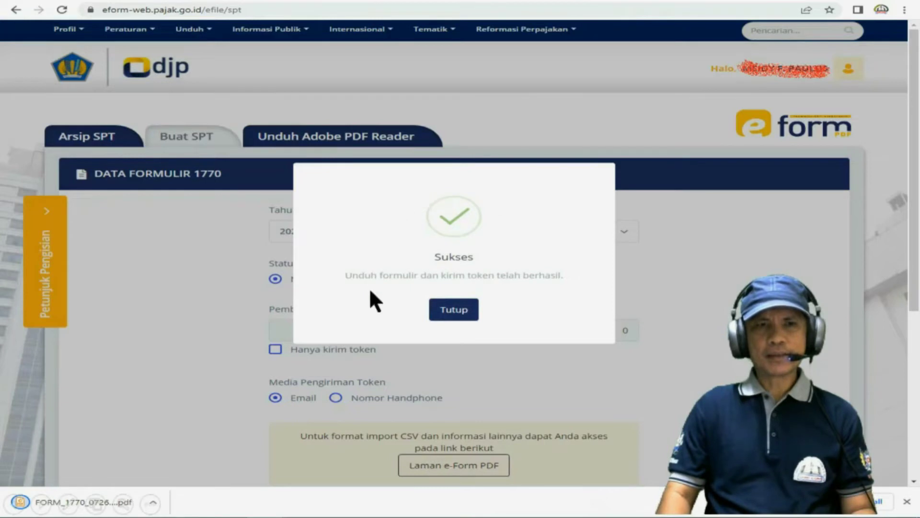
{"action": "left_click", "coordinate": [450, 311]}
{"action": "scroll", "coordinate": [450, 317], "scroll_direction": "down", "scroll_amount": 5}
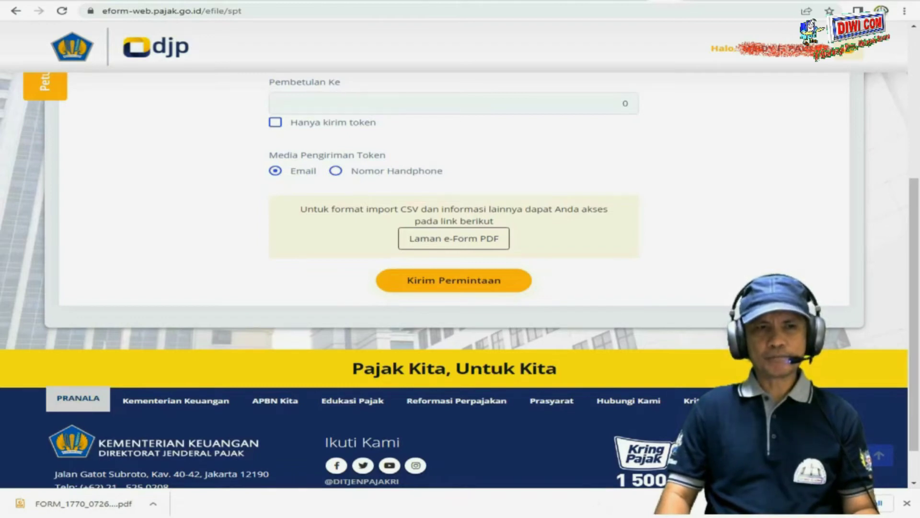
{"action": "left_click", "coordinate": [153, 502]}
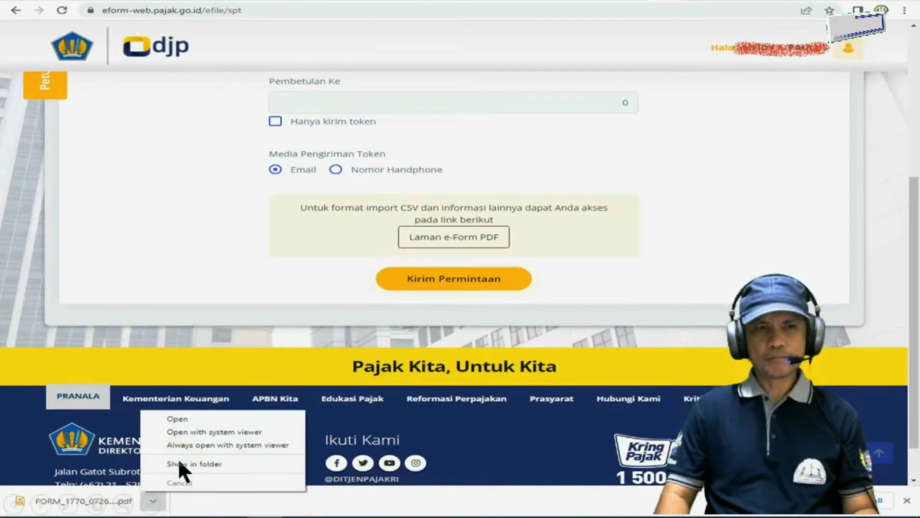
{"action": "left_click", "coordinate": [178, 463]}
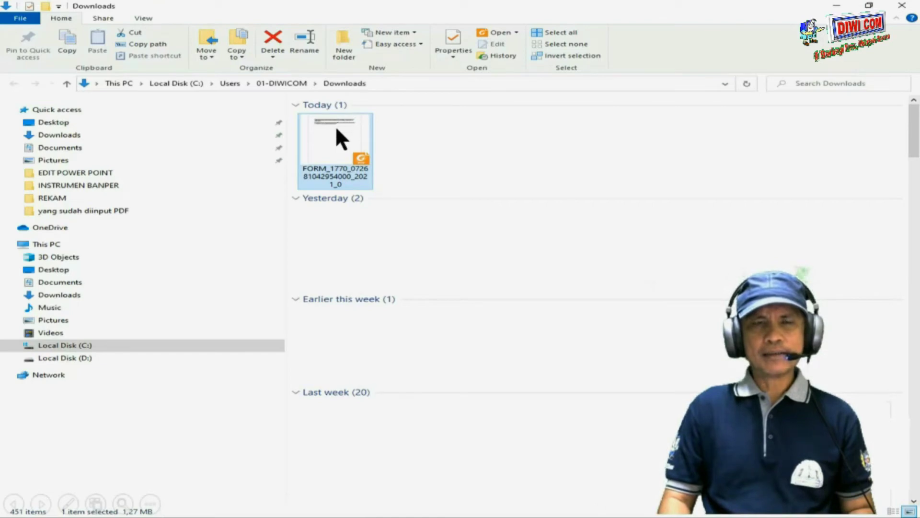
Open the downloaded FORM_1770 PDF with Adobe Acrobat DC.
{"action": "right_click", "coordinate": [332, 142]}
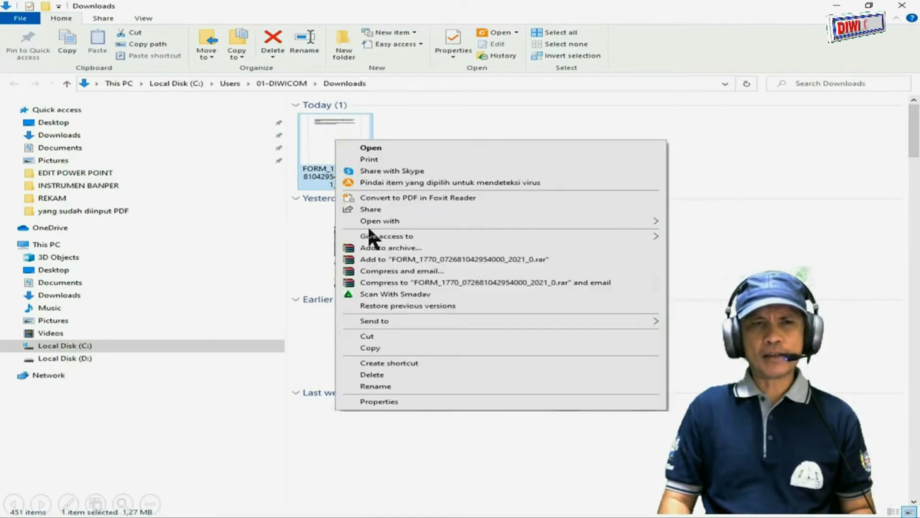
{"action": "mouse_move", "coordinate": [385, 220]}
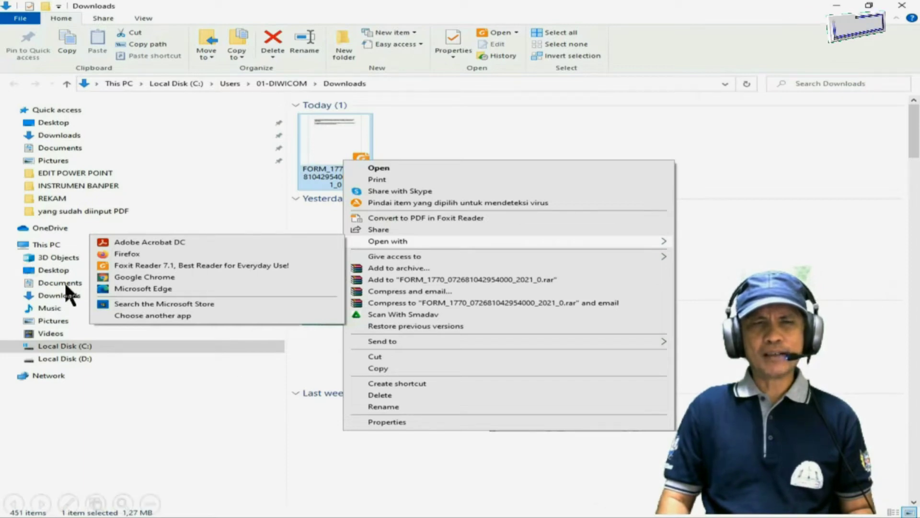
{"action": "left_click", "coordinate": [141, 241]}
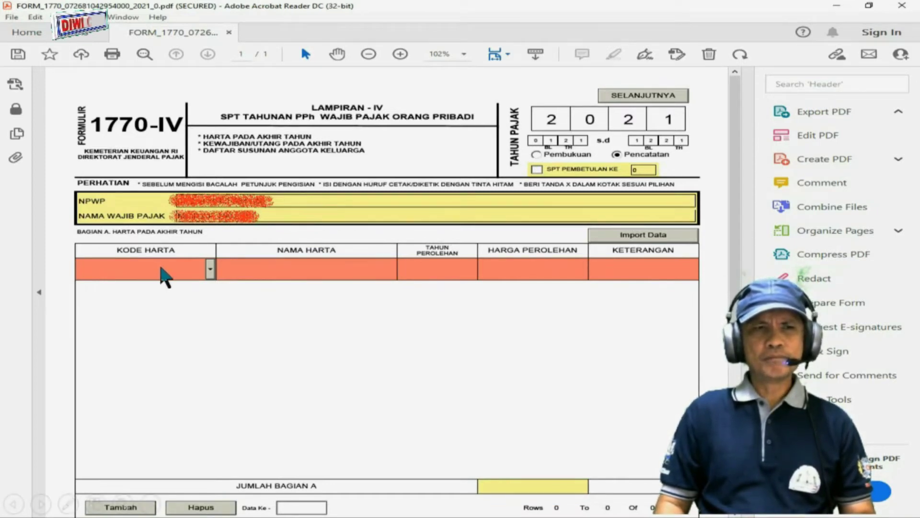
Pick a KODE HARTA for the first 1770-IV row, pass through its fields, and advance to Lampiran III.
{"action": "left_click", "coordinate": [210, 270]}
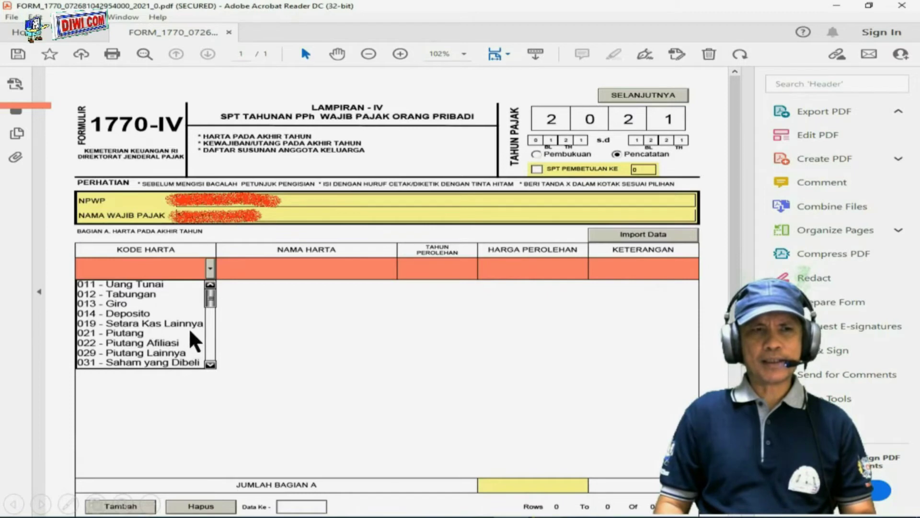
{"action": "left_click", "coordinate": [142, 342]}
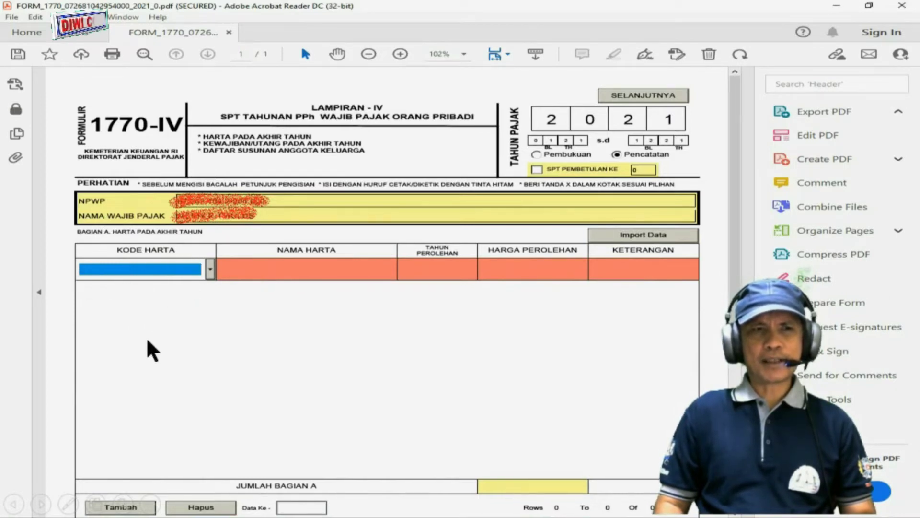
{"action": "left_click", "coordinate": [315, 269]}
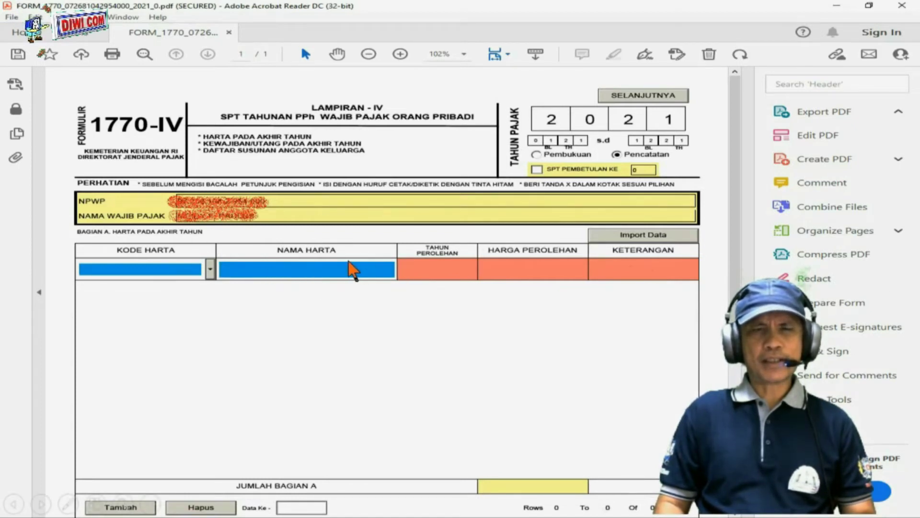
{"action": "left_click", "coordinate": [434, 270]}
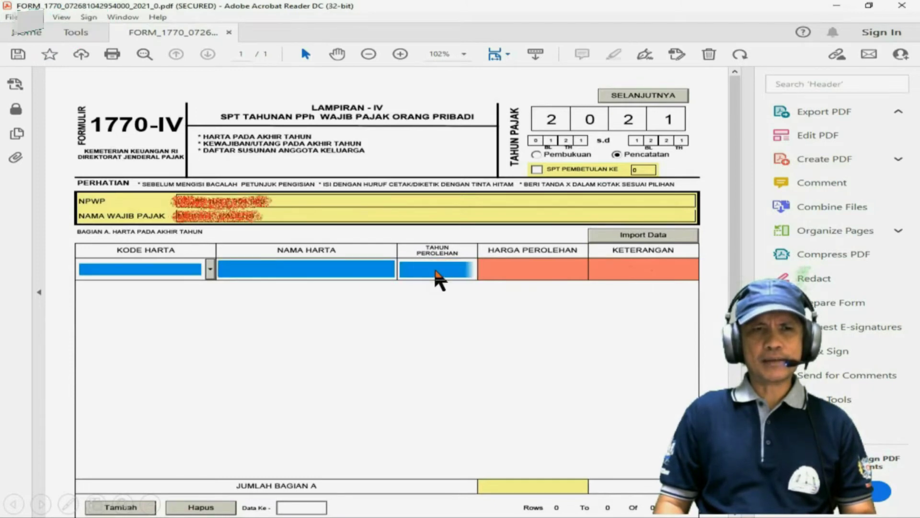
{"action": "left_click", "coordinate": [544, 269]}
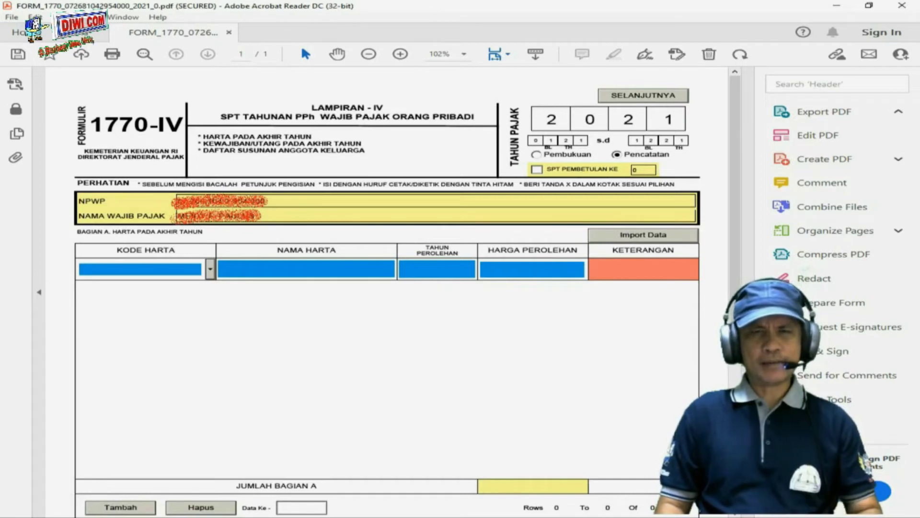
{"action": "left_click", "coordinate": [622, 287]}
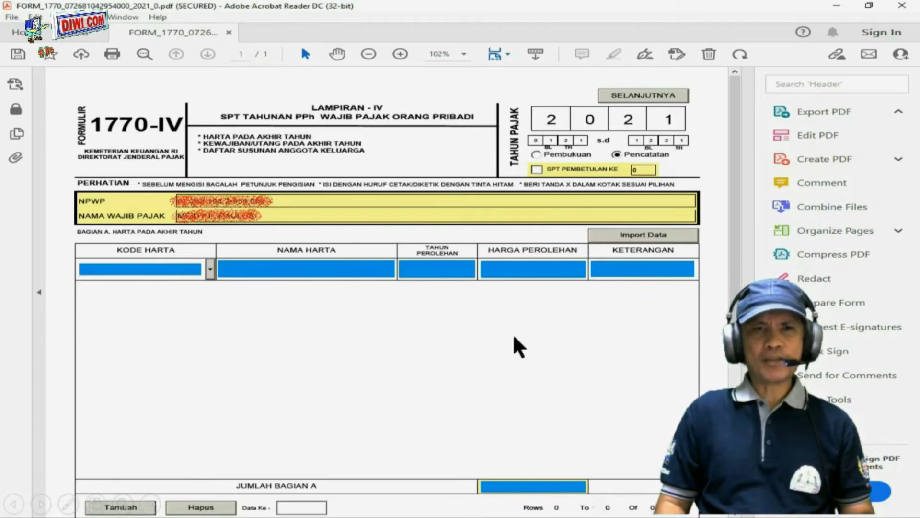
{"action": "left_click", "coordinate": [658, 96]}
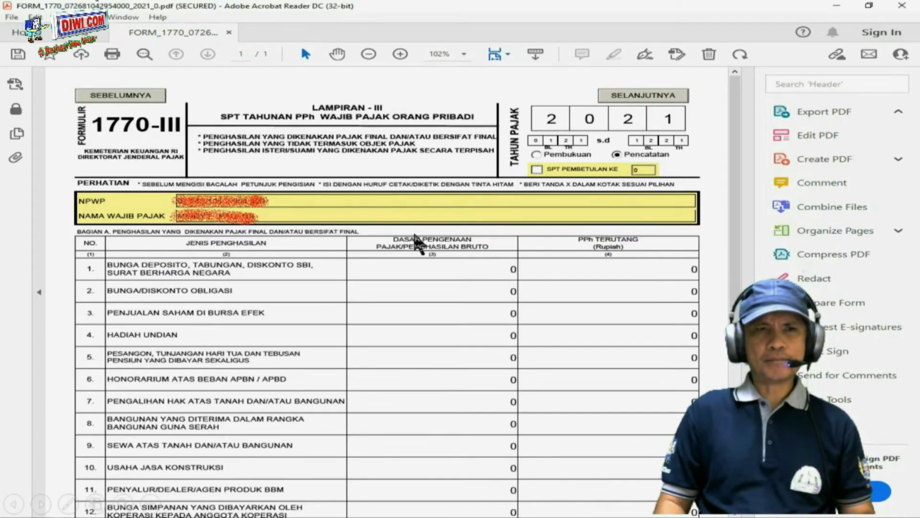
Tick the PP46/23 checkbox on row 16 of Lampiran III.
{"action": "scroll", "coordinate": [416, 239], "scroll_direction": "down", "scroll_amount": 6}
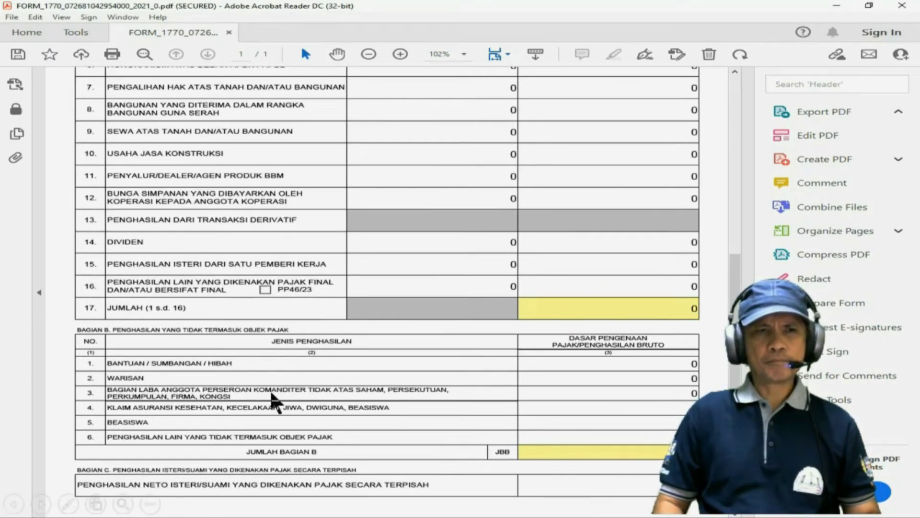
{"action": "left_click", "coordinate": [267, 288]}
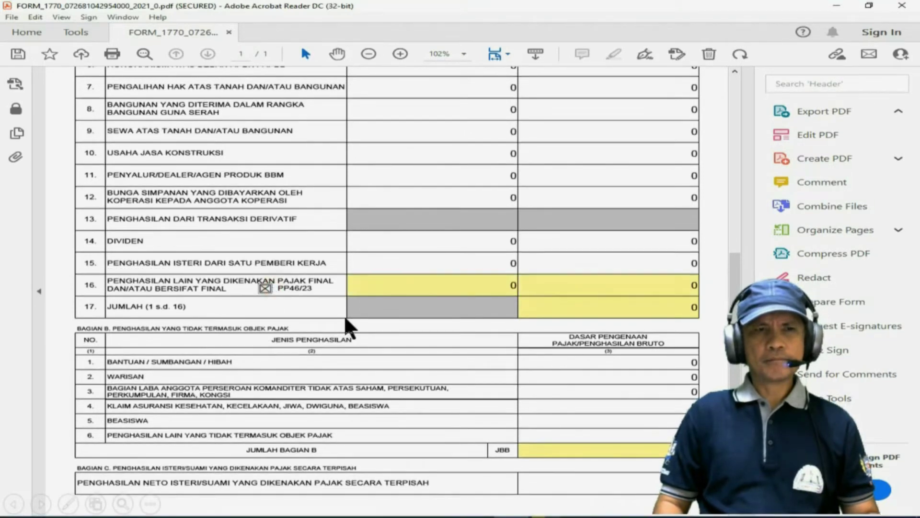
{"action": "scroll", "coordinate": [350, 312], "scroll_direction": "up", "scroll_amount": 6}
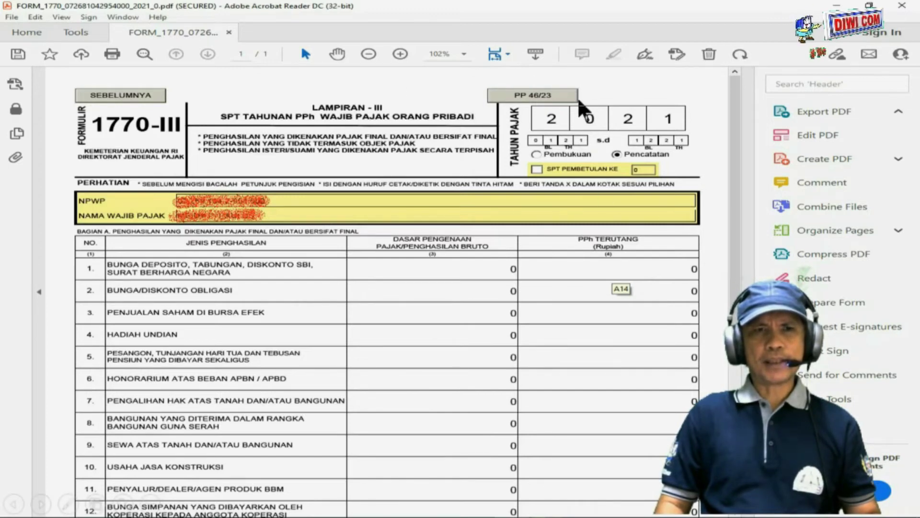
Go to the PP 46/23 gross-income list and add one empty data row.
{"action": "left_click", "coordinate": [549, 94]}
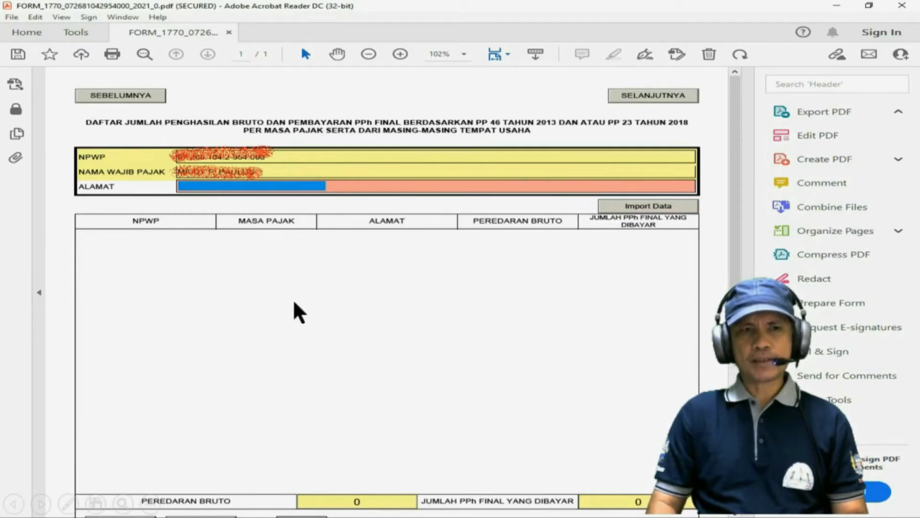
{"action": "scroll", "coordinate": [294, 303], "scroll_direction": "down", "scroll_amount": 2}
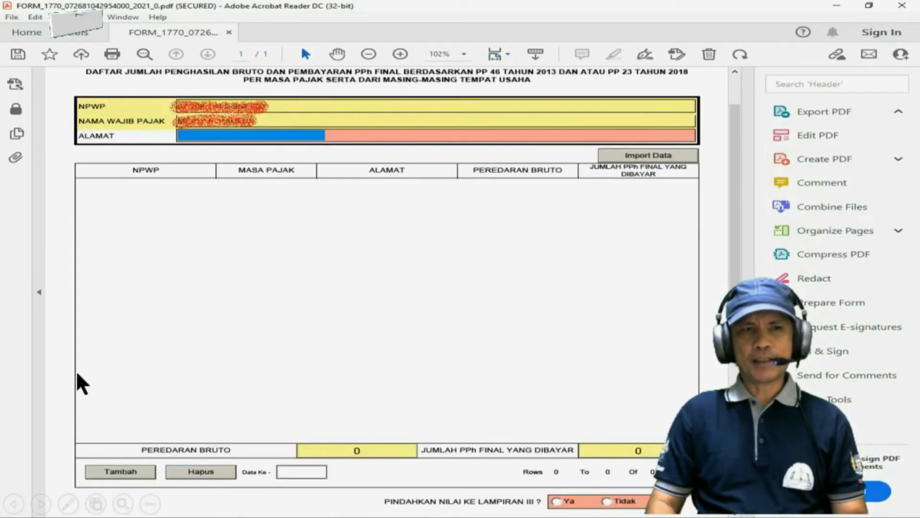
{"action": "left_click", "coordinate": [118, 474]}
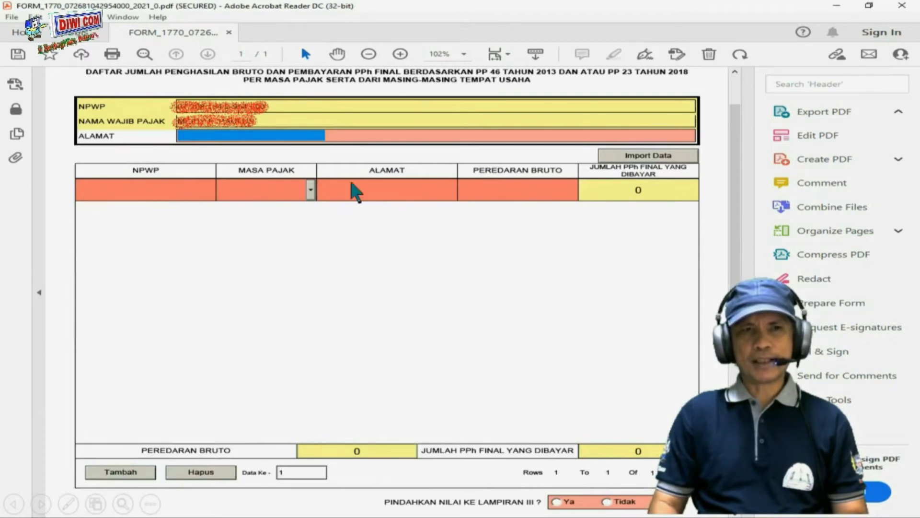
Fill the first PP 46 row for Januari with NPWP, address, gross turnover and final tax.
{"action": "left_click", "coordinate": [118, 188]}
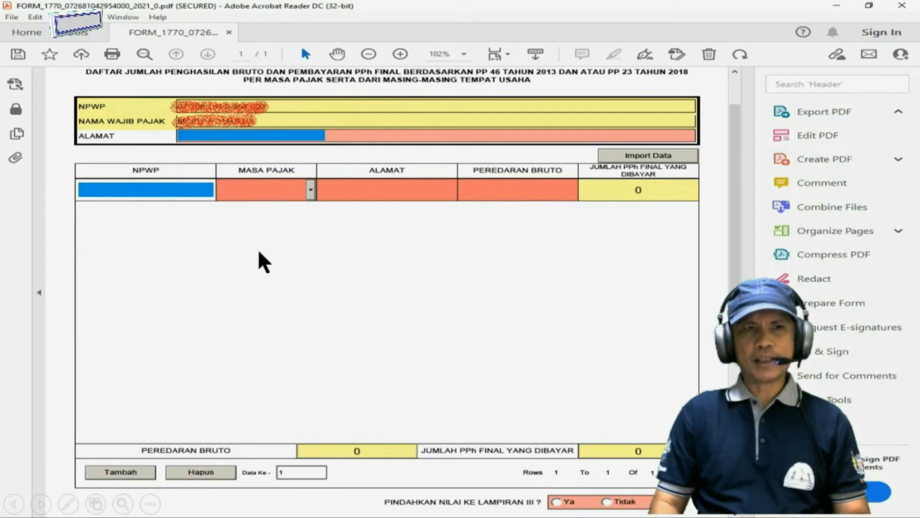
{"action": "left_click", "coordinate": [310, 190]}
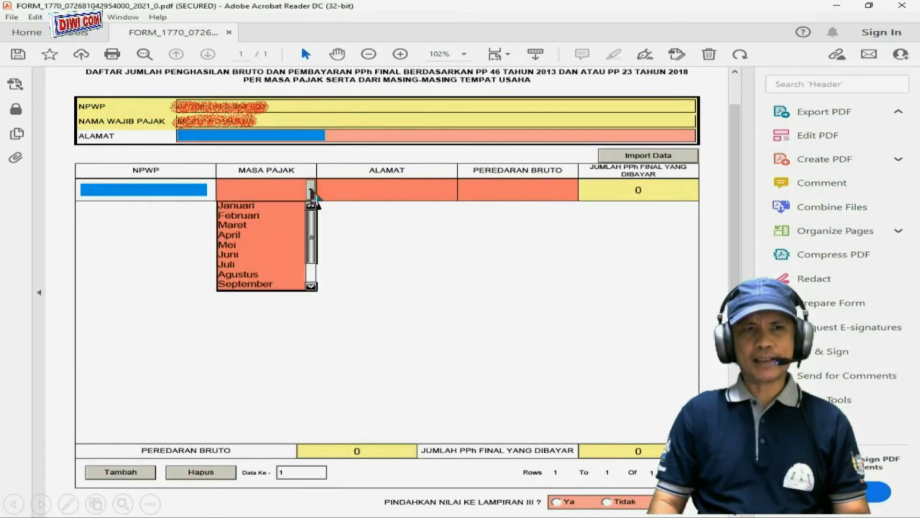
{"action": "left_click", "coordinate": [263, 205]}
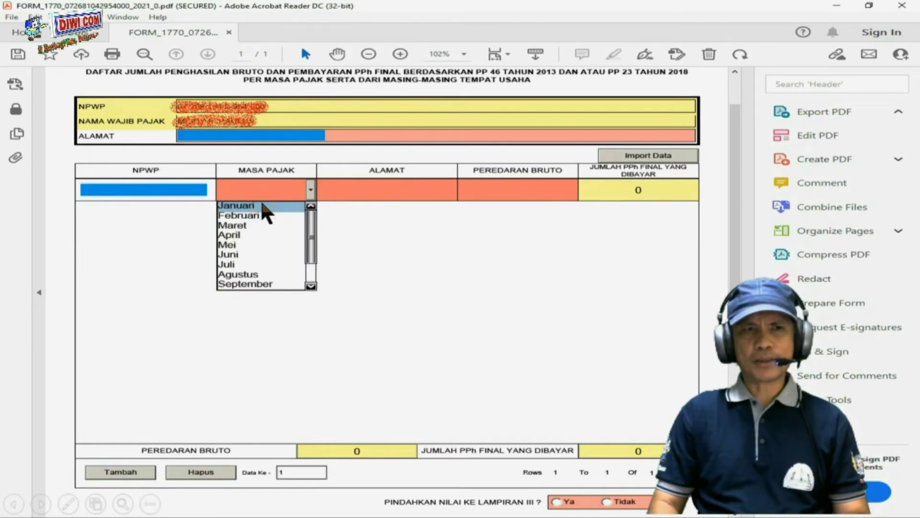
{"action": "left_click", "coordinate": [262, 205]}
{"action": "left_click", "coordinate": [370, 190]}
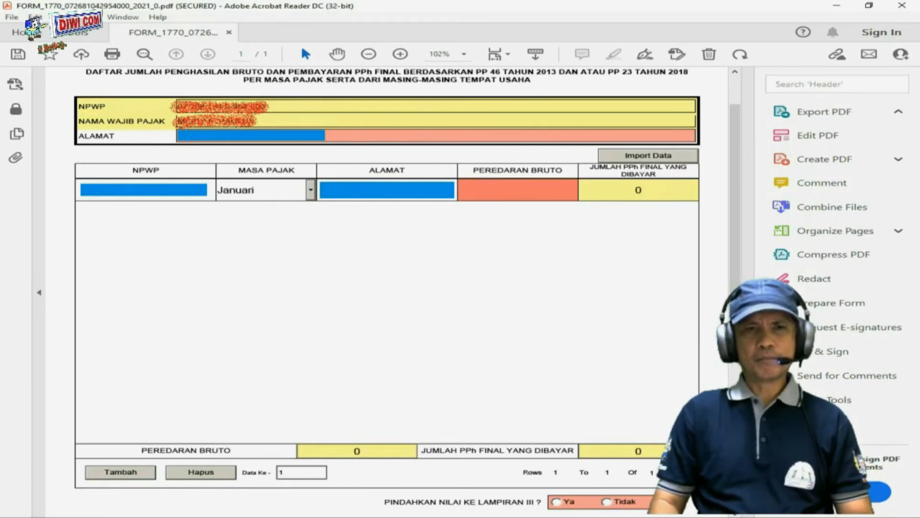
{"action": "left_click", "coordinate": [489, 191]}
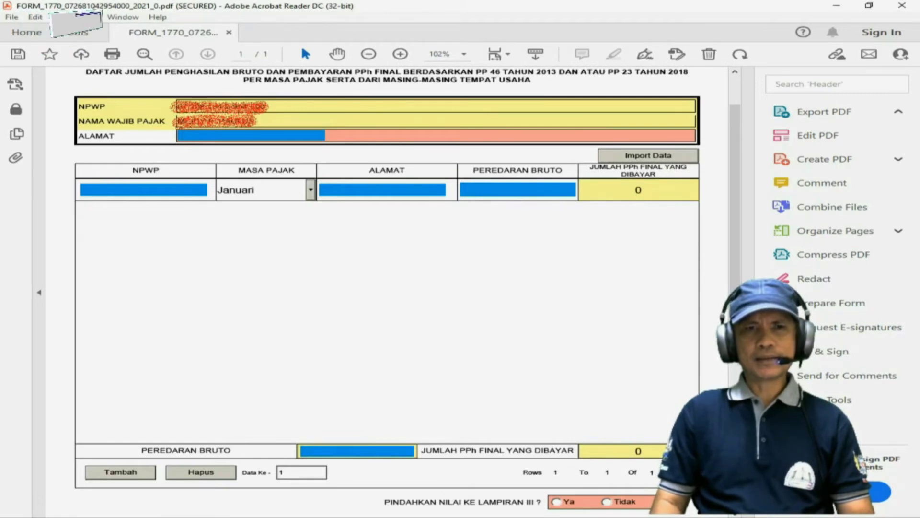
{"action": "left_click", "coordinate": [609, 192]}
{"action": "left_click", "coordinate": [610, 191]}
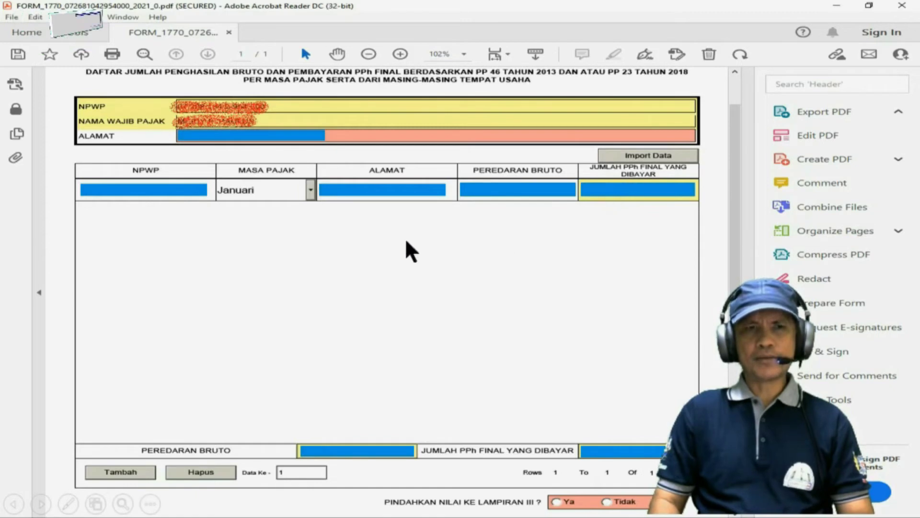
Add a second row for Februari with its NPWP, address, gross turnover and final tax.
{"action": "left_click", "coordinate": [124, 472]}
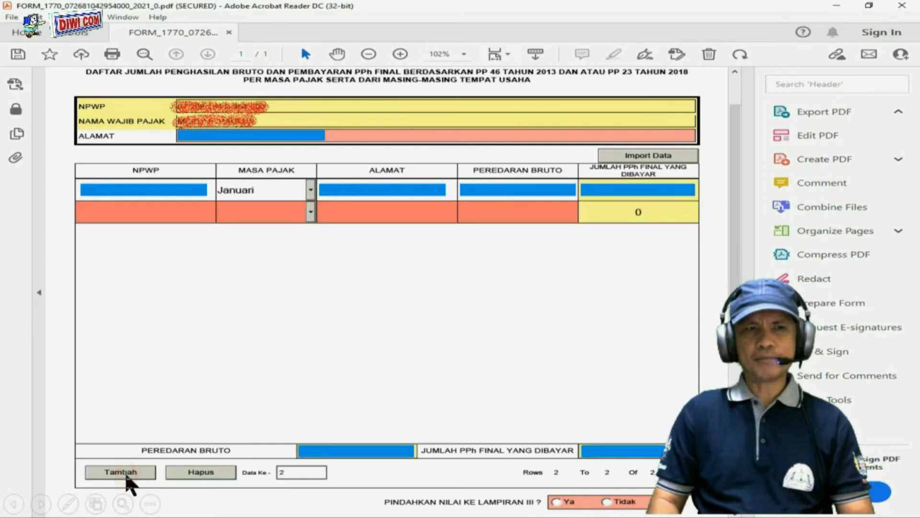
{"action": "left_click", "coordinate": [184, 214]}
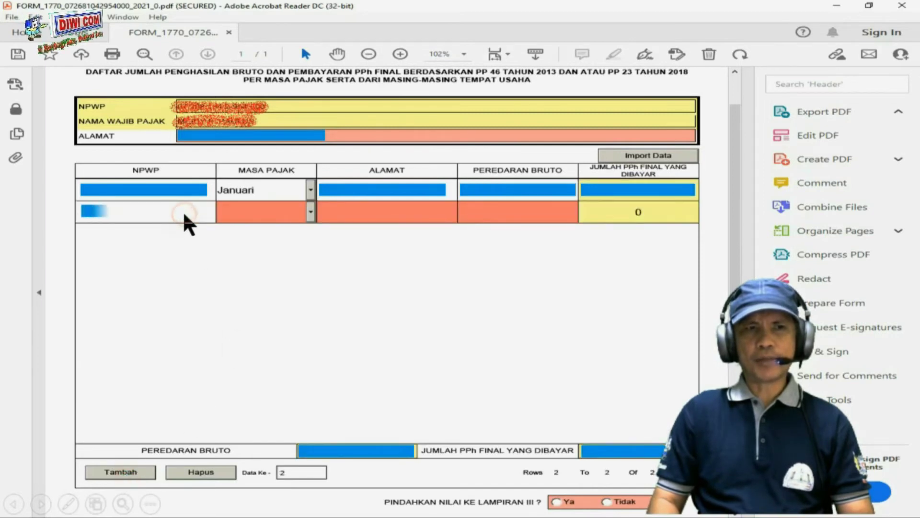
{"action": "left_click", "coordinate": [310, 212]}
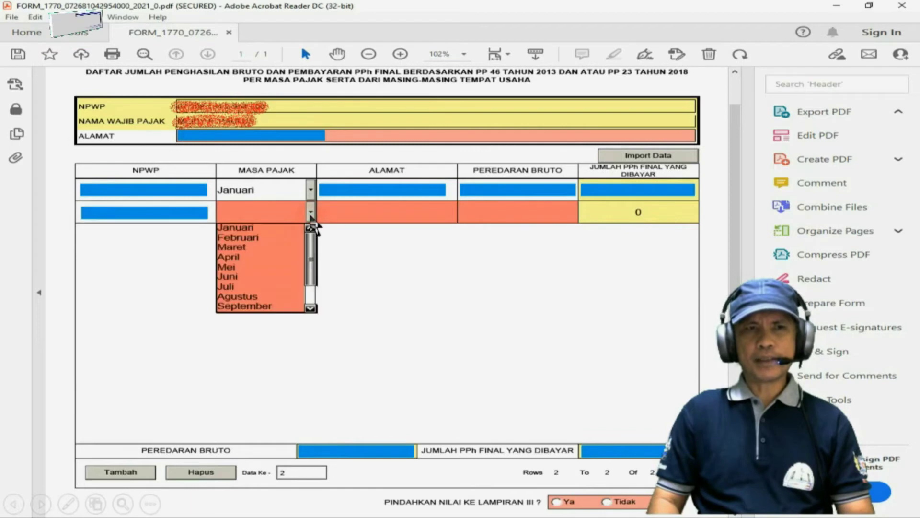
{"action": "left_click", "coordinate": [266, 238]}
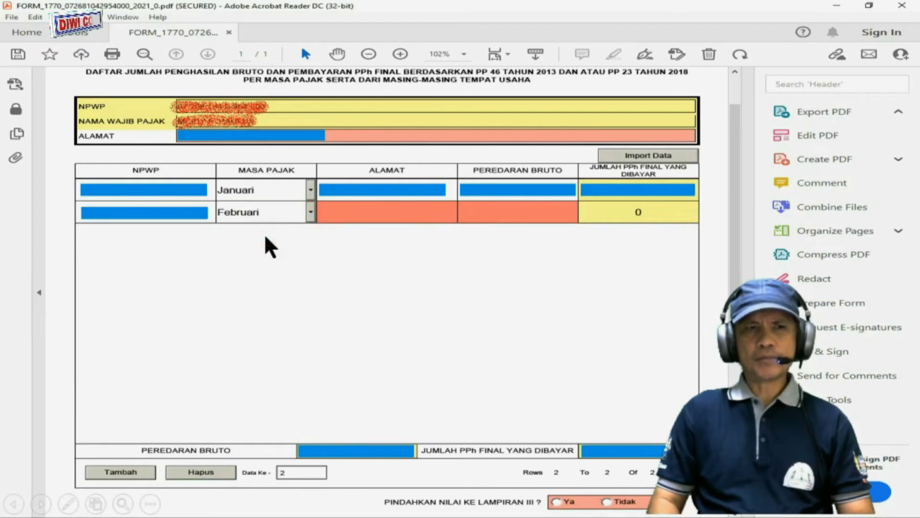
{"action": "left_click", "coordinate": [371, 215]}
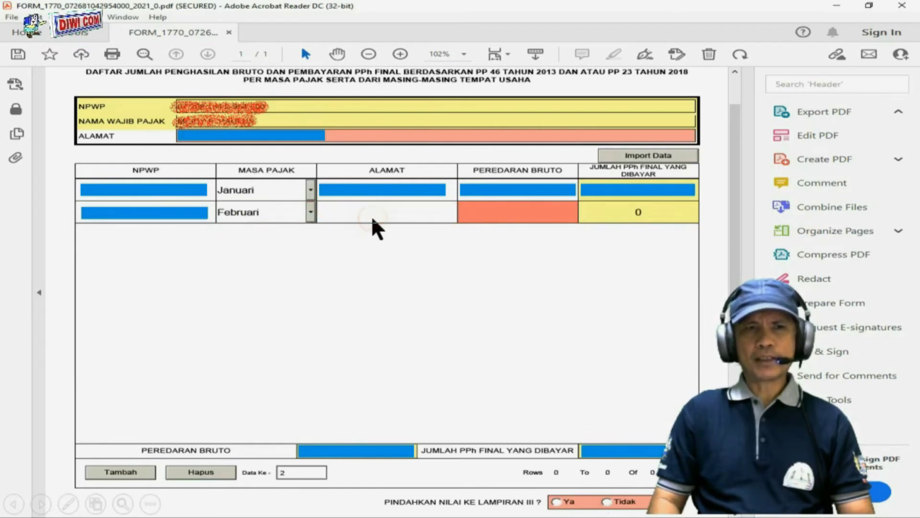
{"action": "left_click", "coordinate": [532, 215]}
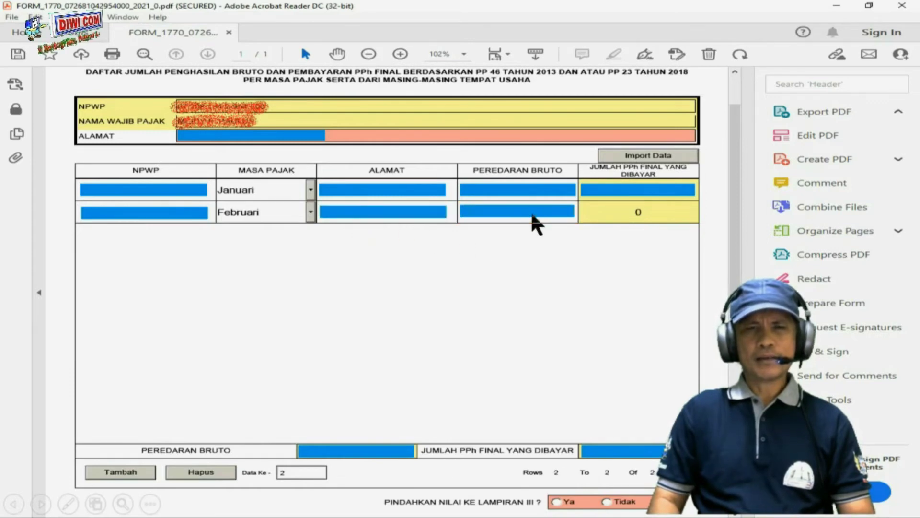
{"action": "left_click", "coordinate": [617, 218]}
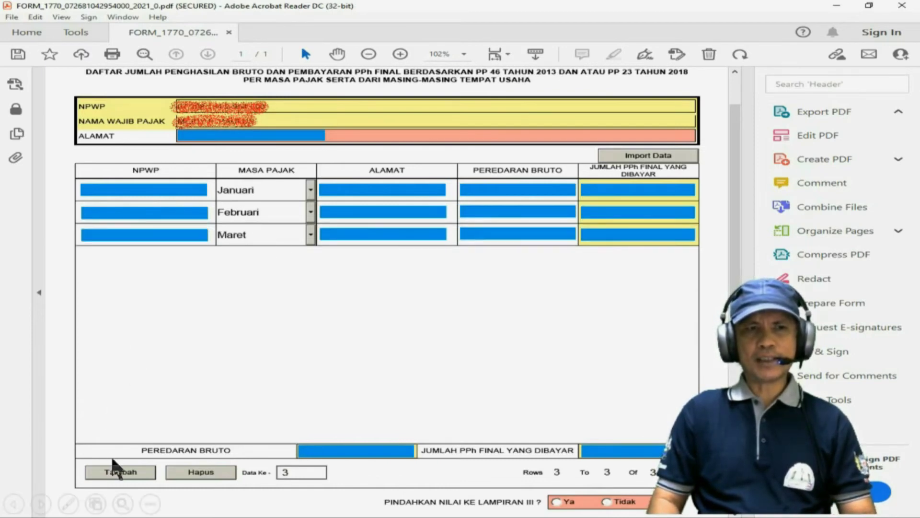
Add the remaining monthly rows through Desember and choose Ya to transfer values to Lampiran III.
{"action": "left_click", "coordinate": [115, 465]}
{"action": "left_click", "coordinate": [115, 468]}
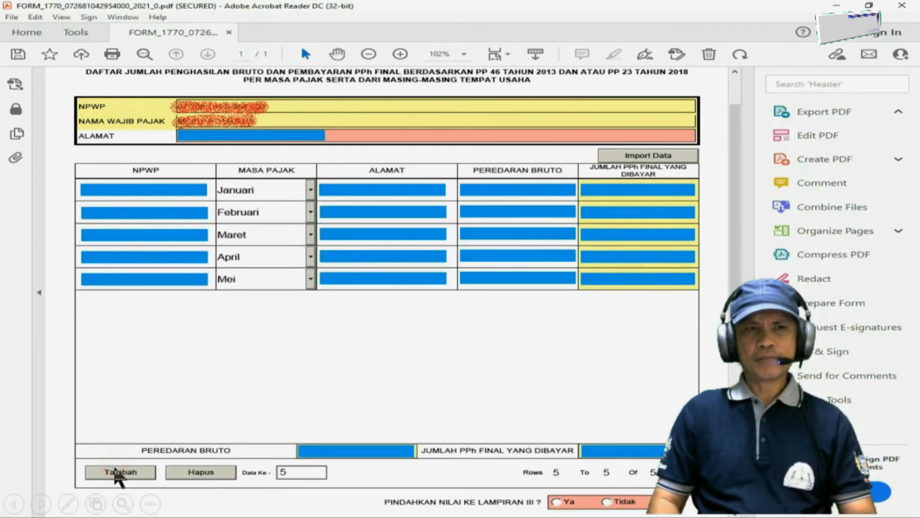
{"action": "left_click", "coordinate": [115, 471]}
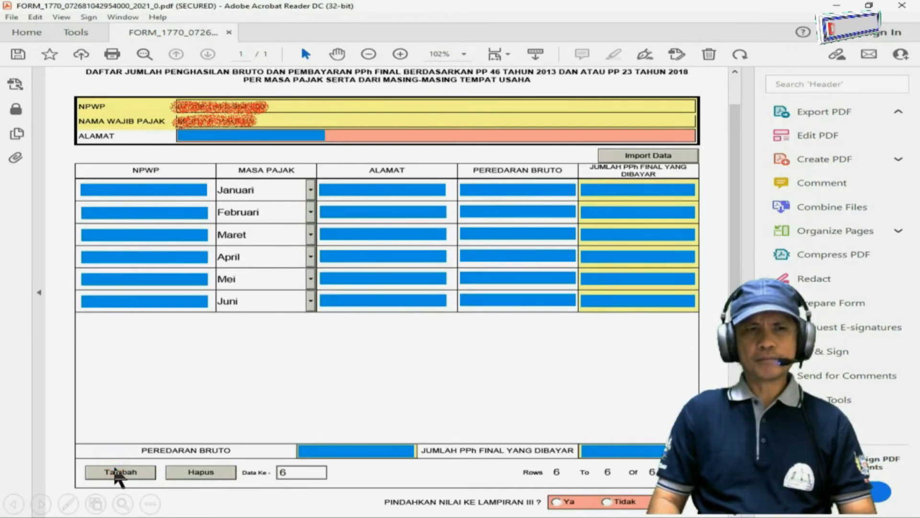
{"action": "left_click", "coordinate": [115, 470]}
{"action": "left_click", "coordinate": [115, 471]}
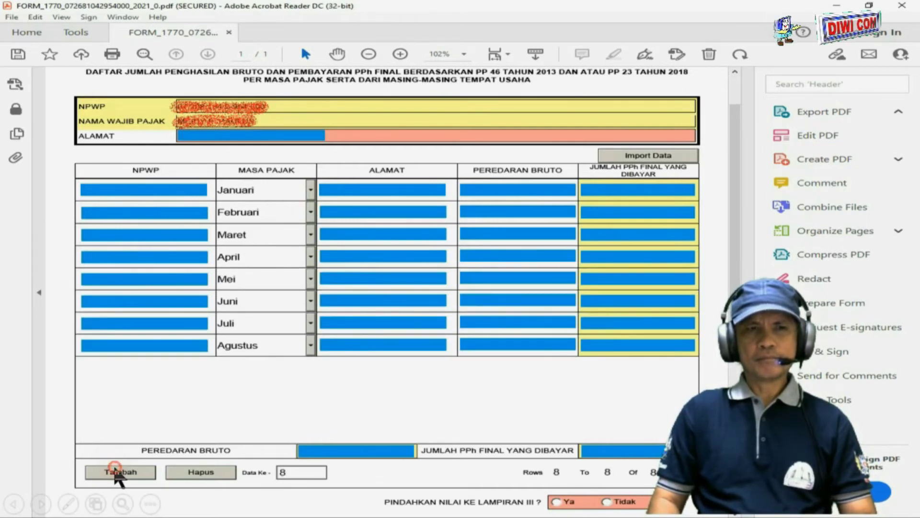
{"action": "left_click", "coordinate": [116, 470]}
{"action": "left_click", "coordinate": [115, 469]}
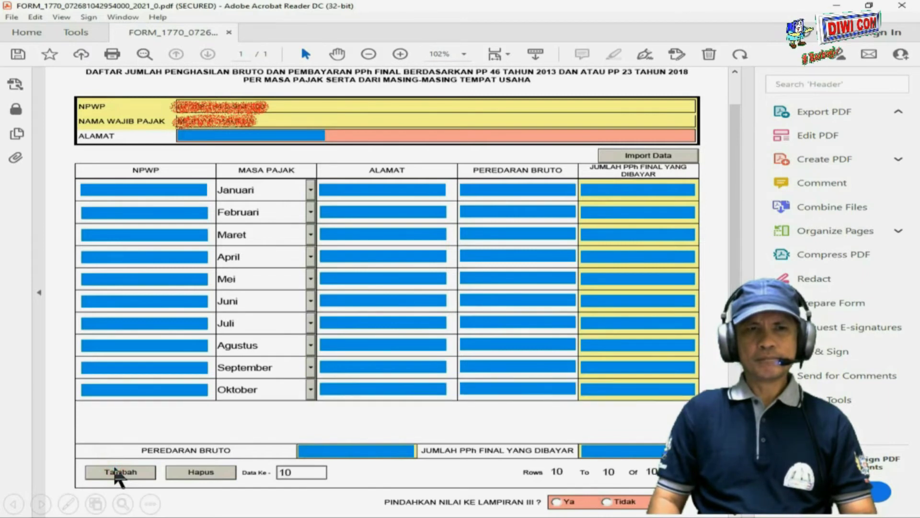
{"action": "left_click", "coordinate": [115, 470]}
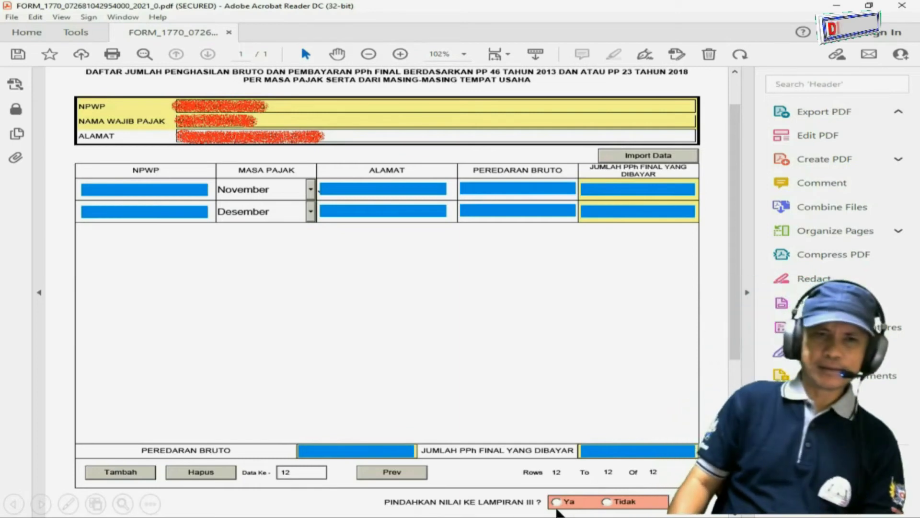
{"action": "left_click", "coordinate": [579, 504]}
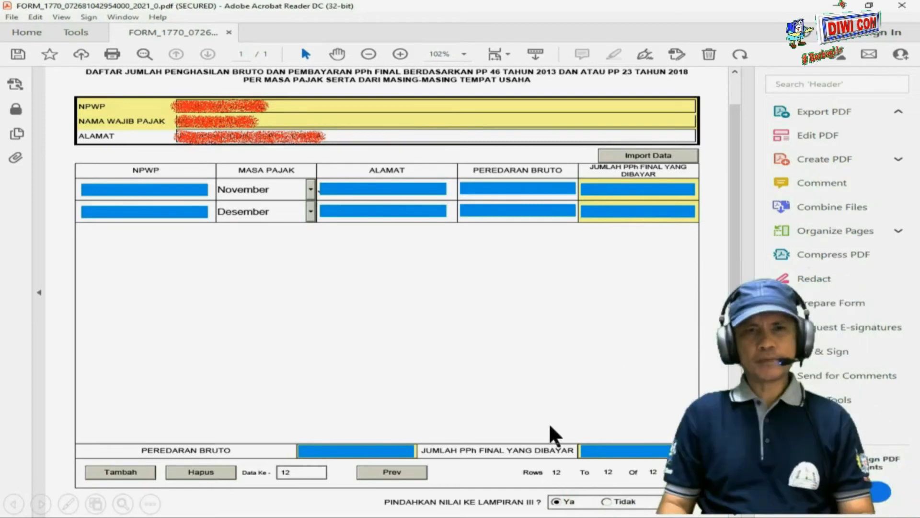
Advance past Lampiran II and both Lampiran I pages to the main 1770 return page.
{"action": "scroll", "coordinate": [550, 427], "scroll_direction": "up", "scroll_amount": 2}
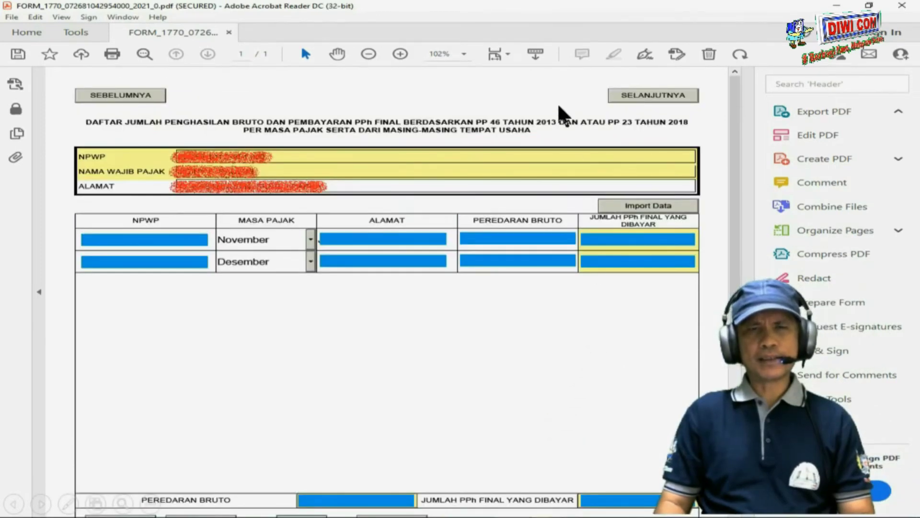
{"action": "left_click", "coordinate": [655, 95]}
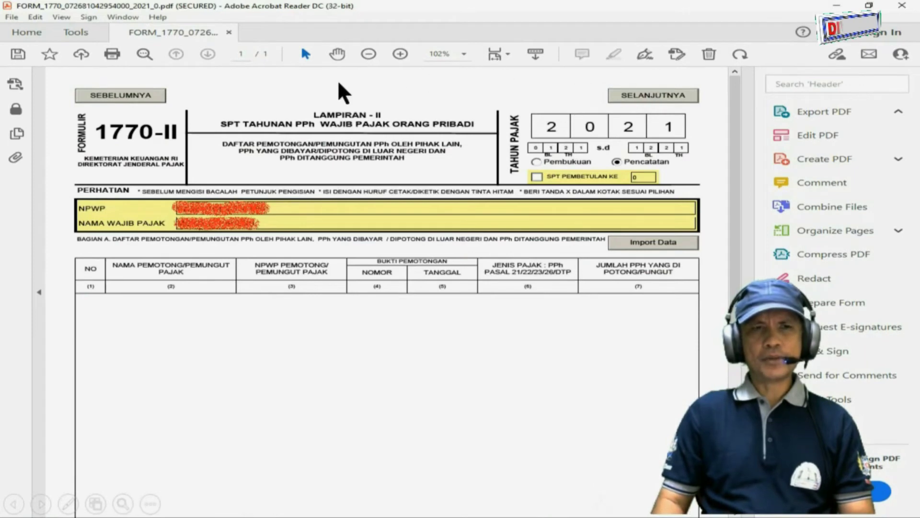
{"action": "left_click", "coordinate": [670, 95]}
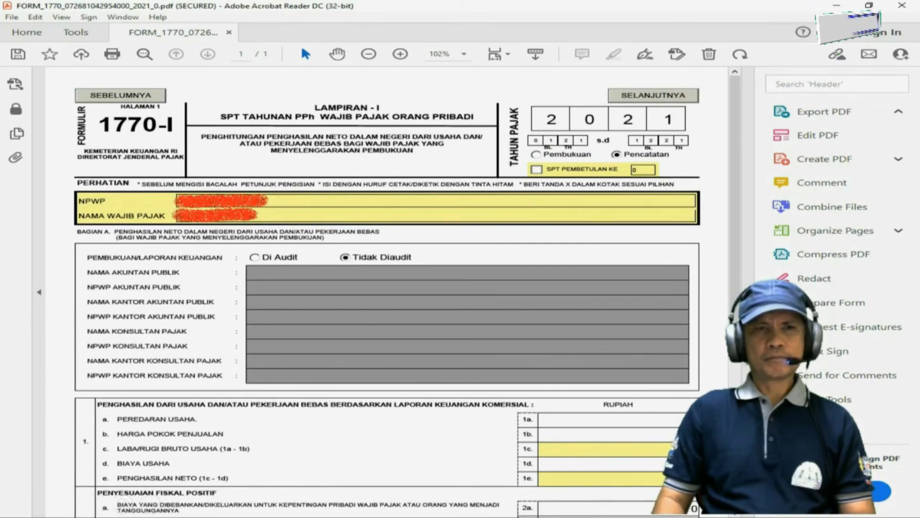
{"action": "left_click", "coordinate": [667, 94]}
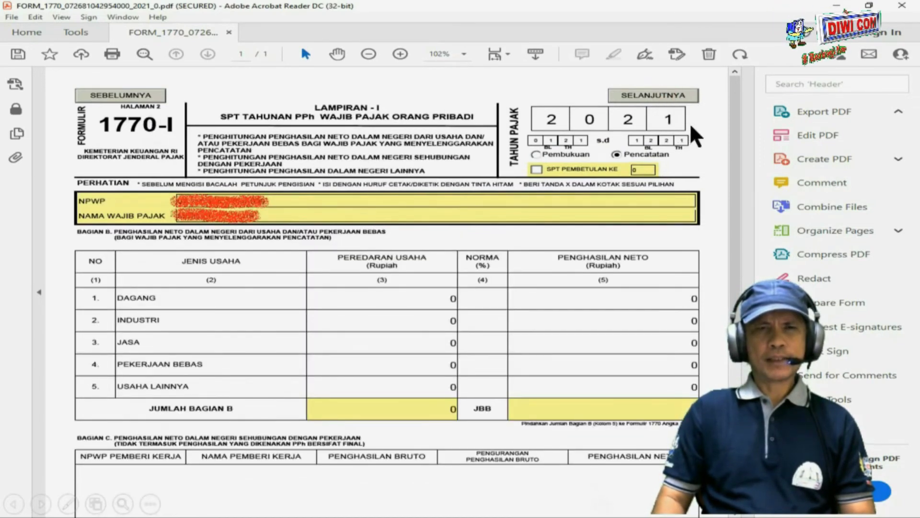
{"action": "left_click", "coordinate": [670, 94]}
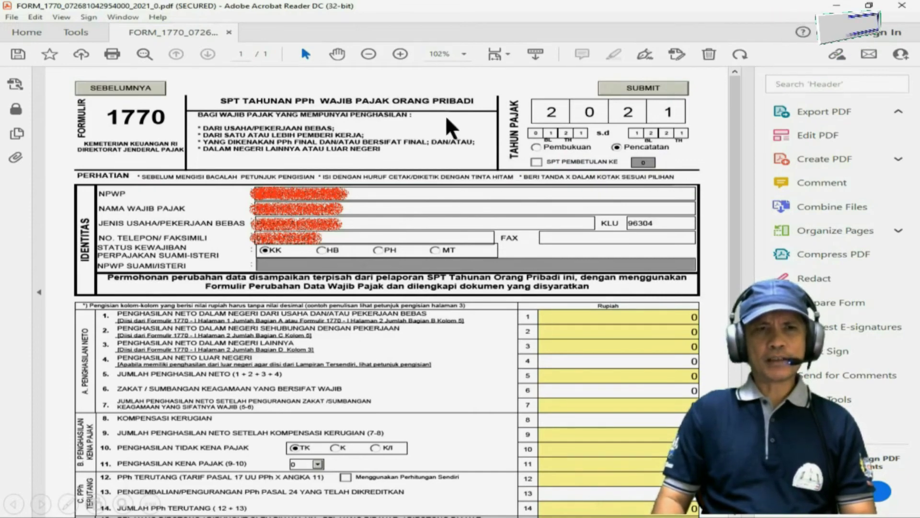
Set the PERNYATAAN declaration date (TANGGAL) to 29/03/2022 using the date picker.
{"action": "scroll", "coordinate": [451, 199], "scroll_direction": "down", "scroll_amount": 2}
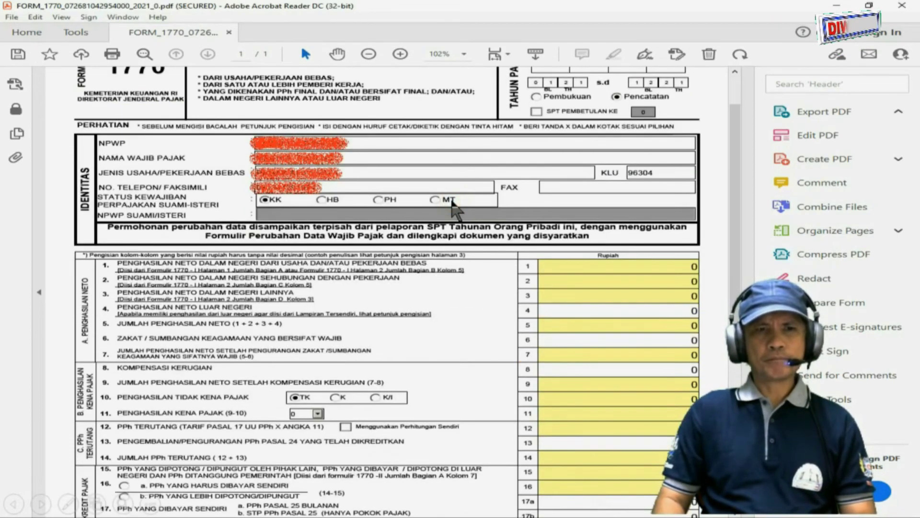
{"action": "scroll", "coordinate": [451, 200], "scroll_direction": "down", "scroll_amount": 6}
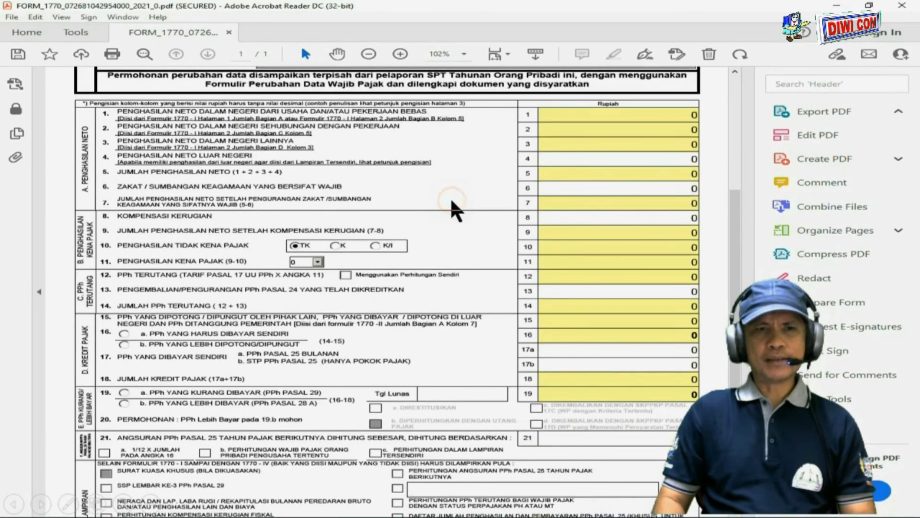
{"action": "scroll", "coordinate": [451, 199], "scroll_direction": "down", "scroll_amount": 4}
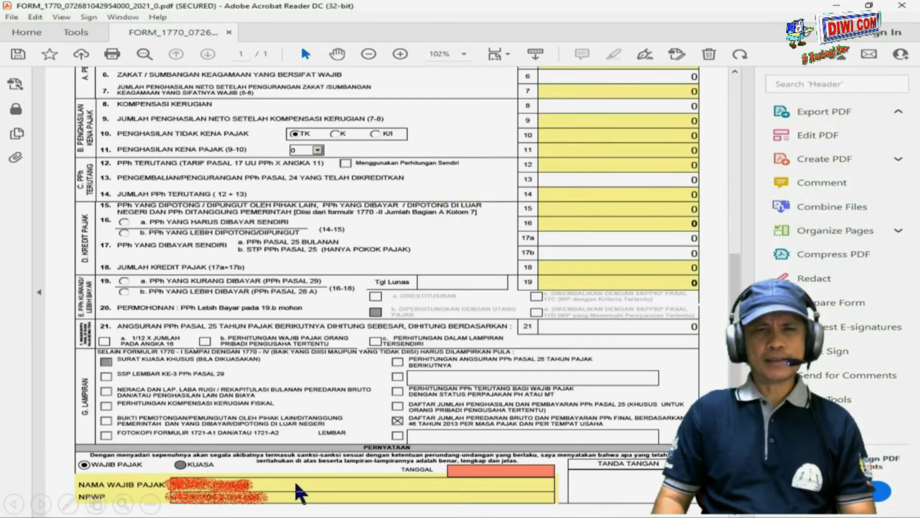
{"action": "left_click", "coordinate": [465, 470]}
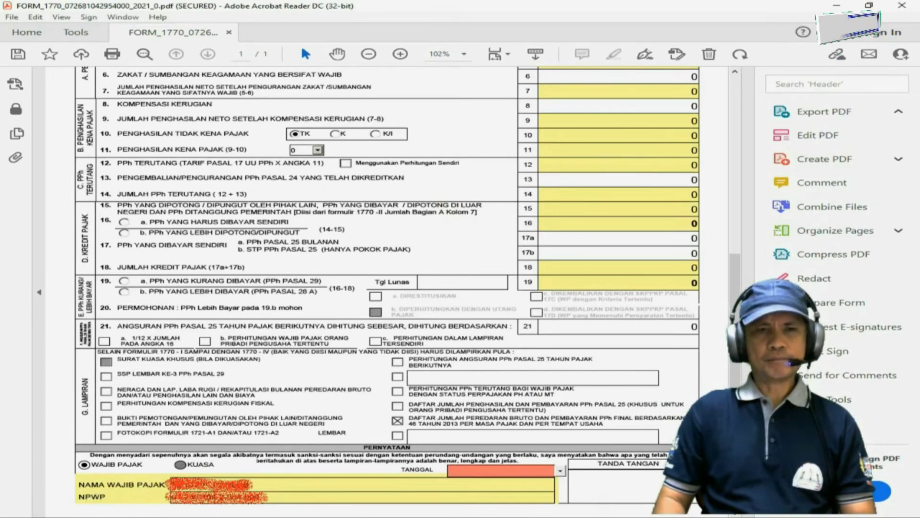
{"action": "left_click", "coordinate": [560, 471]}
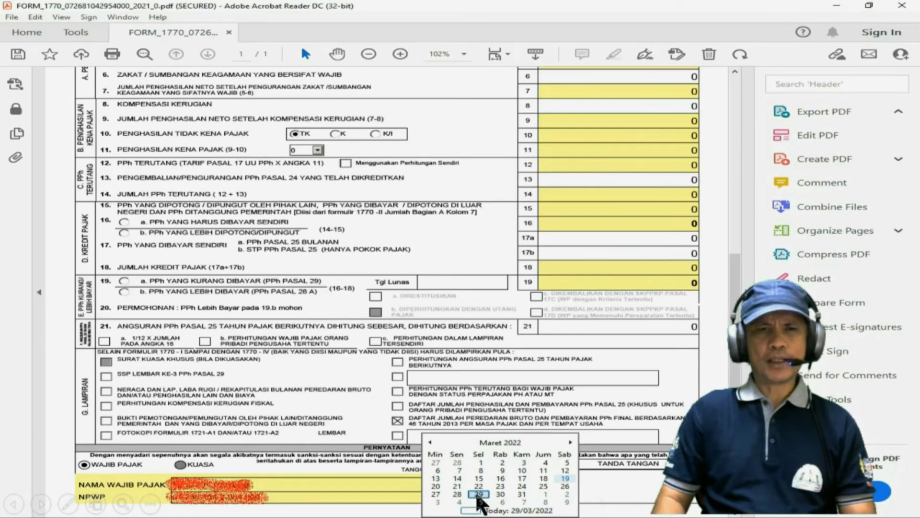
{"action": "left_click", "coordinate": [478, 492]}
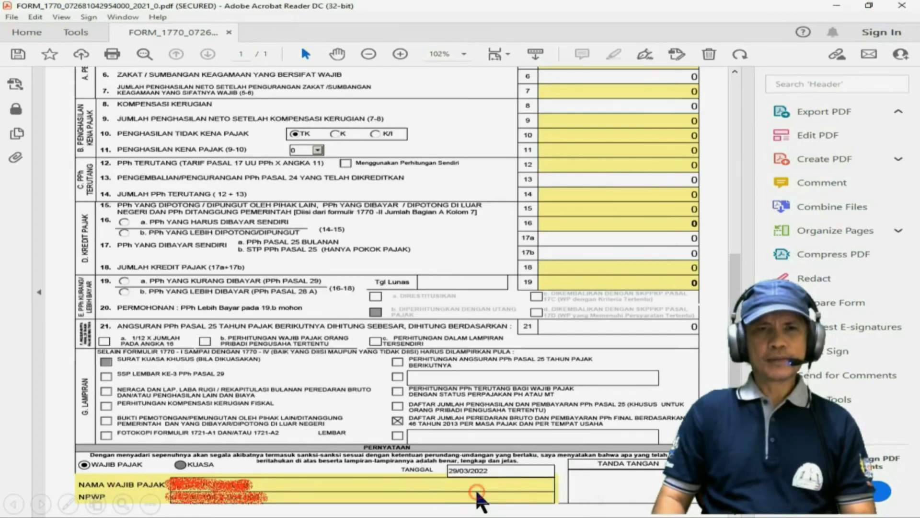
{"action": "scroll", "coordinate": [520, 372], "scroll_direction": "up", "scroll_amount": 3}
{"action": "scroll", "coordinate": [531, 297], "scroll_direction": "up", "scroll_amount": 3}
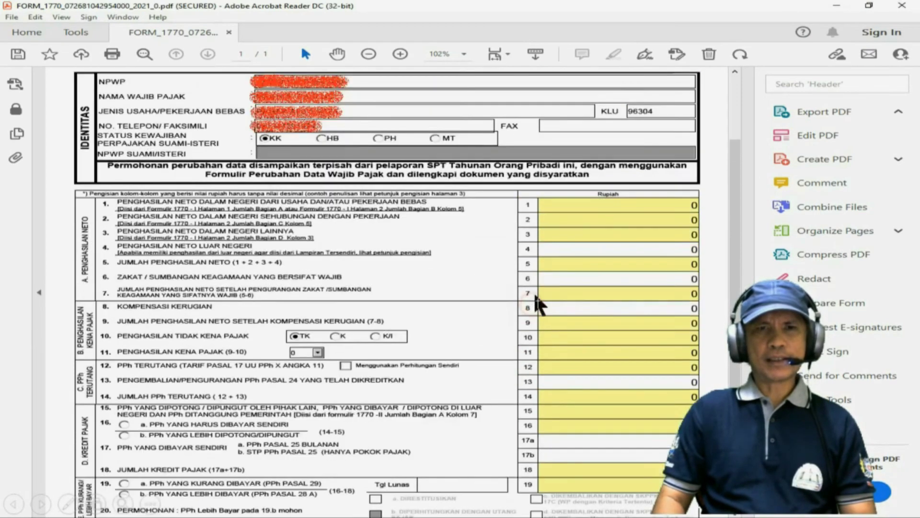
{"action": "scroll", "coordinate": [571, 163], "scroll_direction": "up", "scroll_amount": 2}
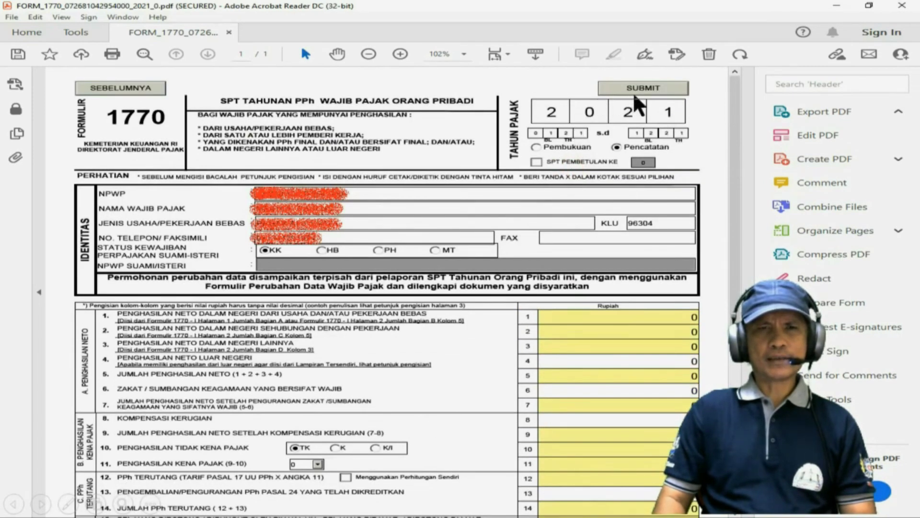
Submit the completed 1770 form to reach the attachment-upload page.
{"action": "left_click", "coordinate": [655, 91]}
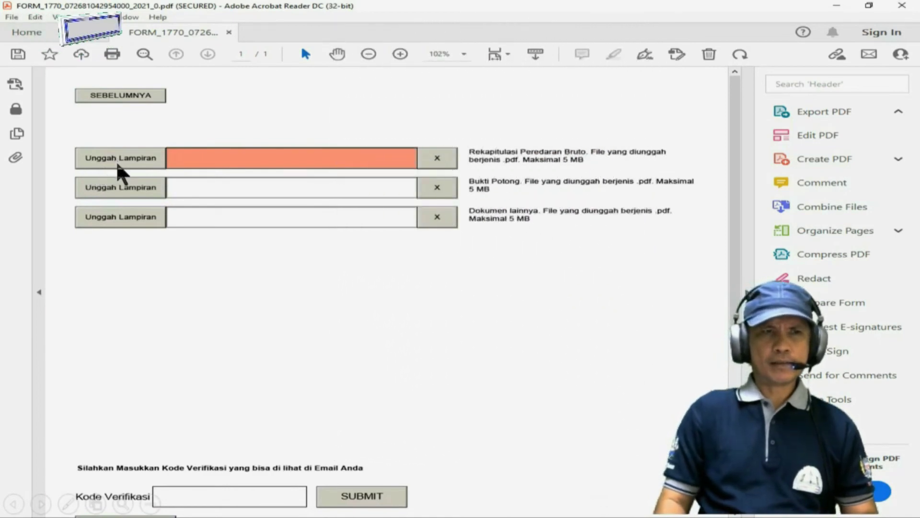
Attach SETORAN PAJAK TAHUN 2021.pdf as the gross turnover recap, then switch to the e-mail window.
{"action": "left_click", "coordinate": [118, 163]}
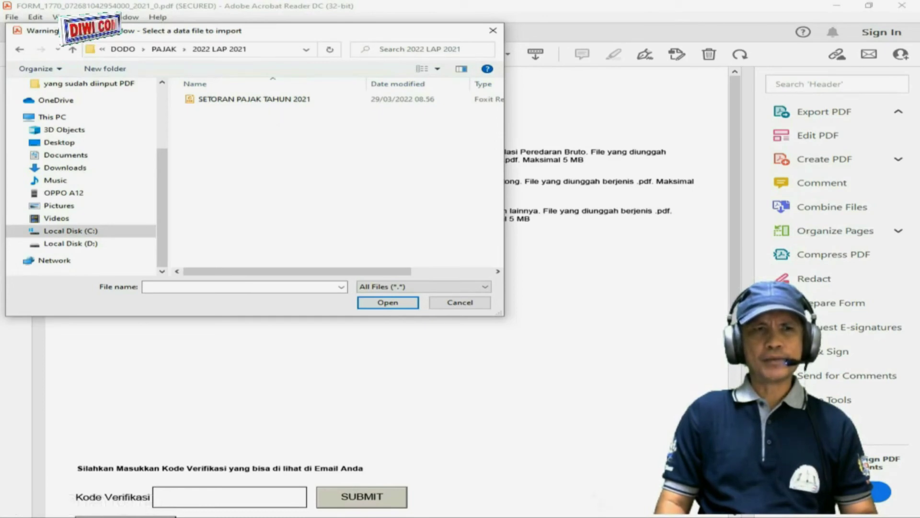
{"action": "left_click", "coordinate": [224, 102]}
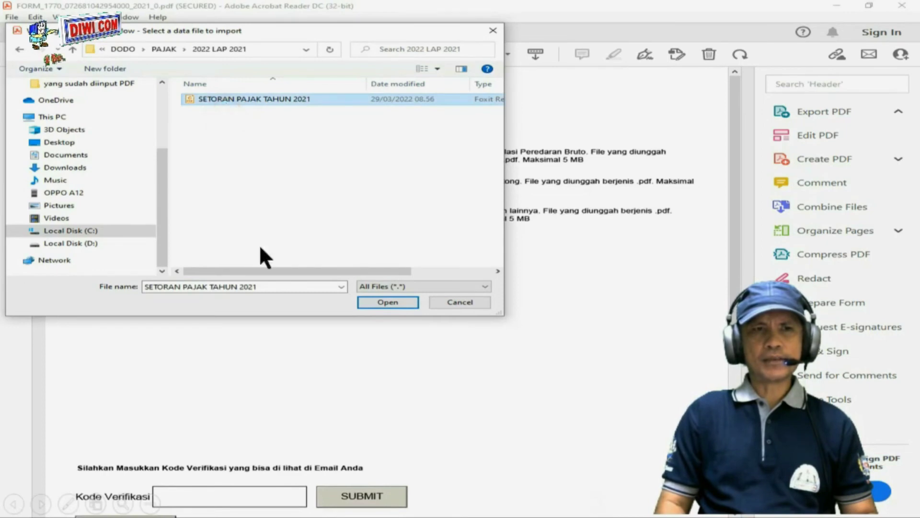
{"action": "left_click", "coordinate": [387, 302]}
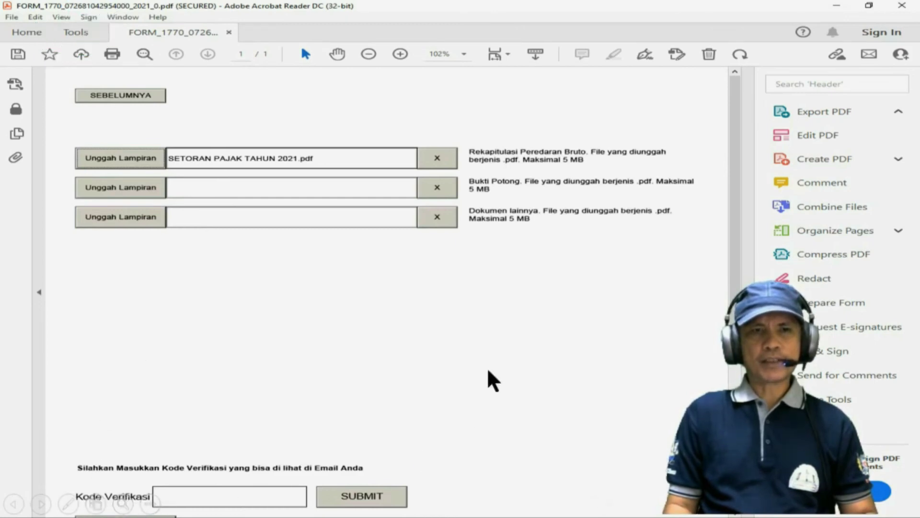
{"action": "key", "text": "alt+Tab"}
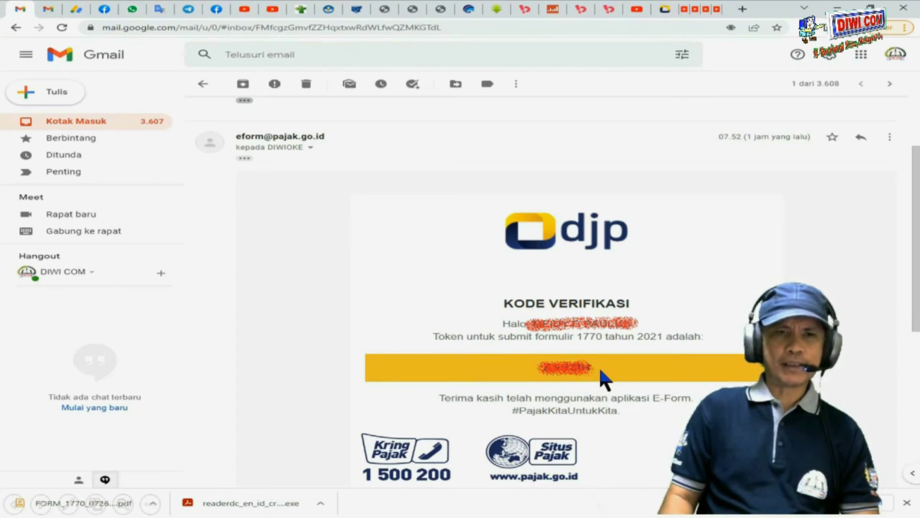
After reading the DJP verification e-mail, return to the Acrobat e-Form upload page.
{"action": "key", "text": "Right"}
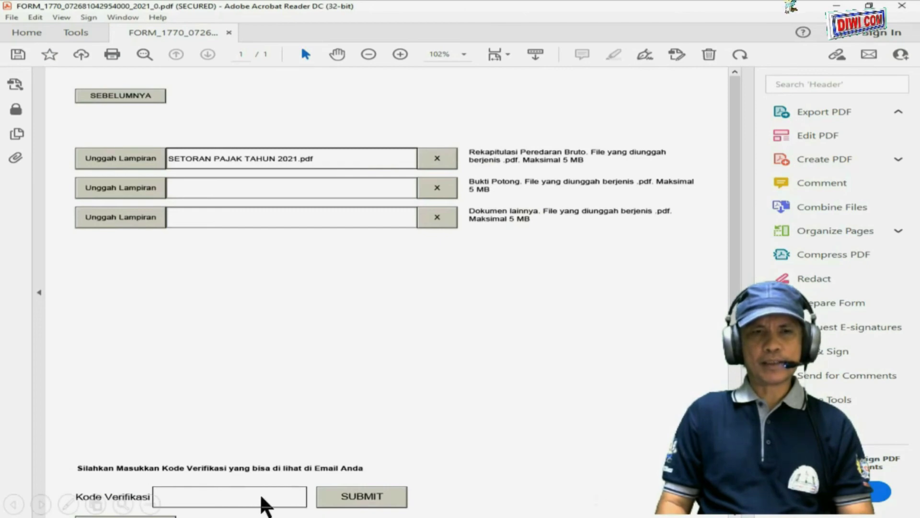
Enter the e-mailed Kode Verifikasi, submit with server access allowed, and dismiss 'Submit SPT berhasil'.
{"action": "left_click", "coordinate": [262, 497]}
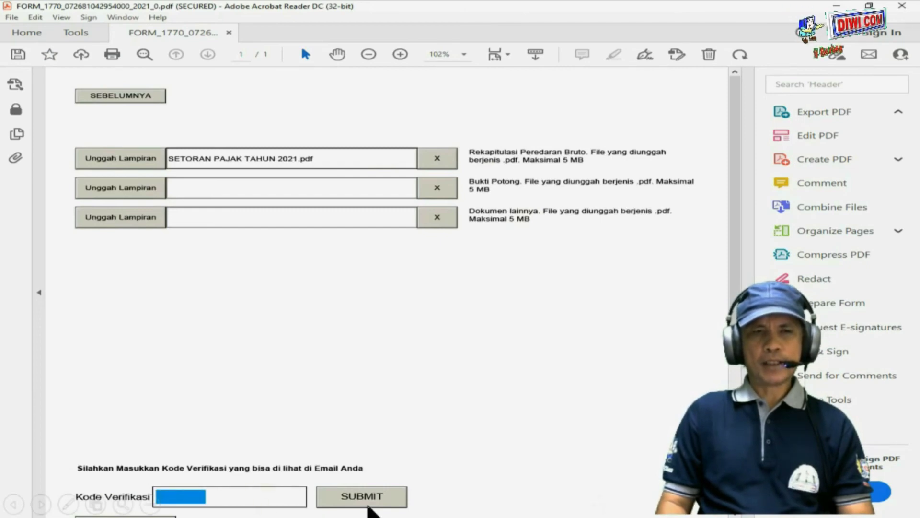
{"action": "left_click", "coordinate": [371, 503]}
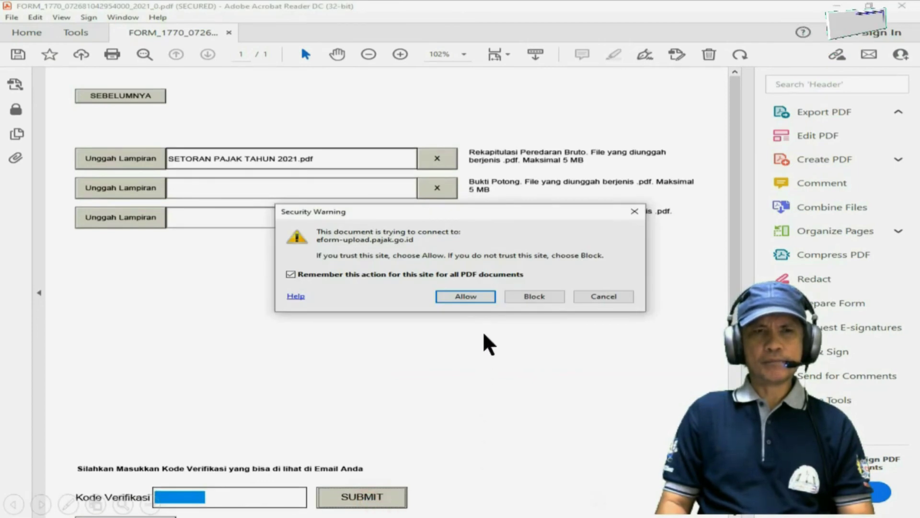
{"action": "left_click", "coordinate": [459, 294]}
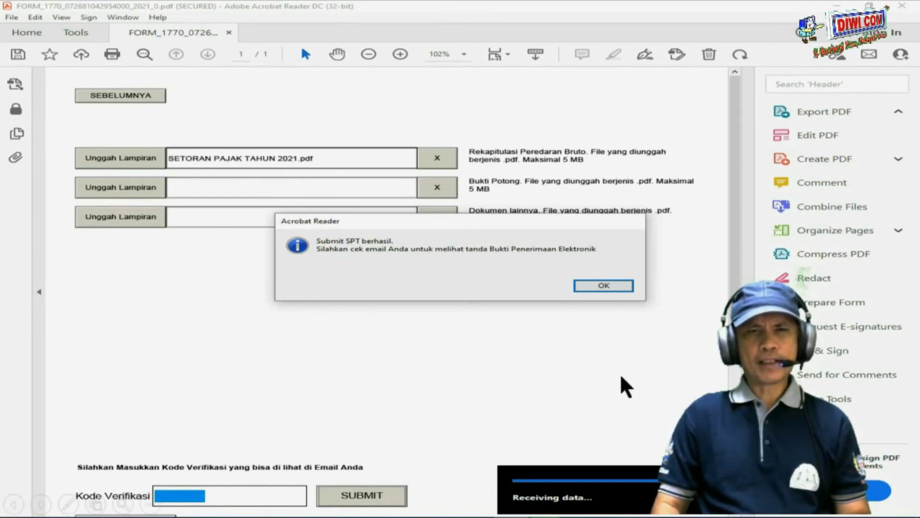
{"action": "left_click", "coordinate": [603, 286]}
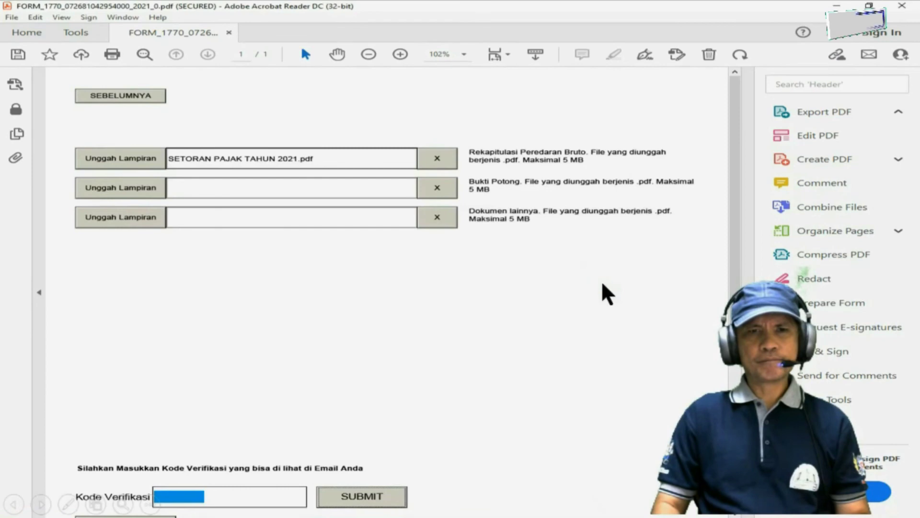